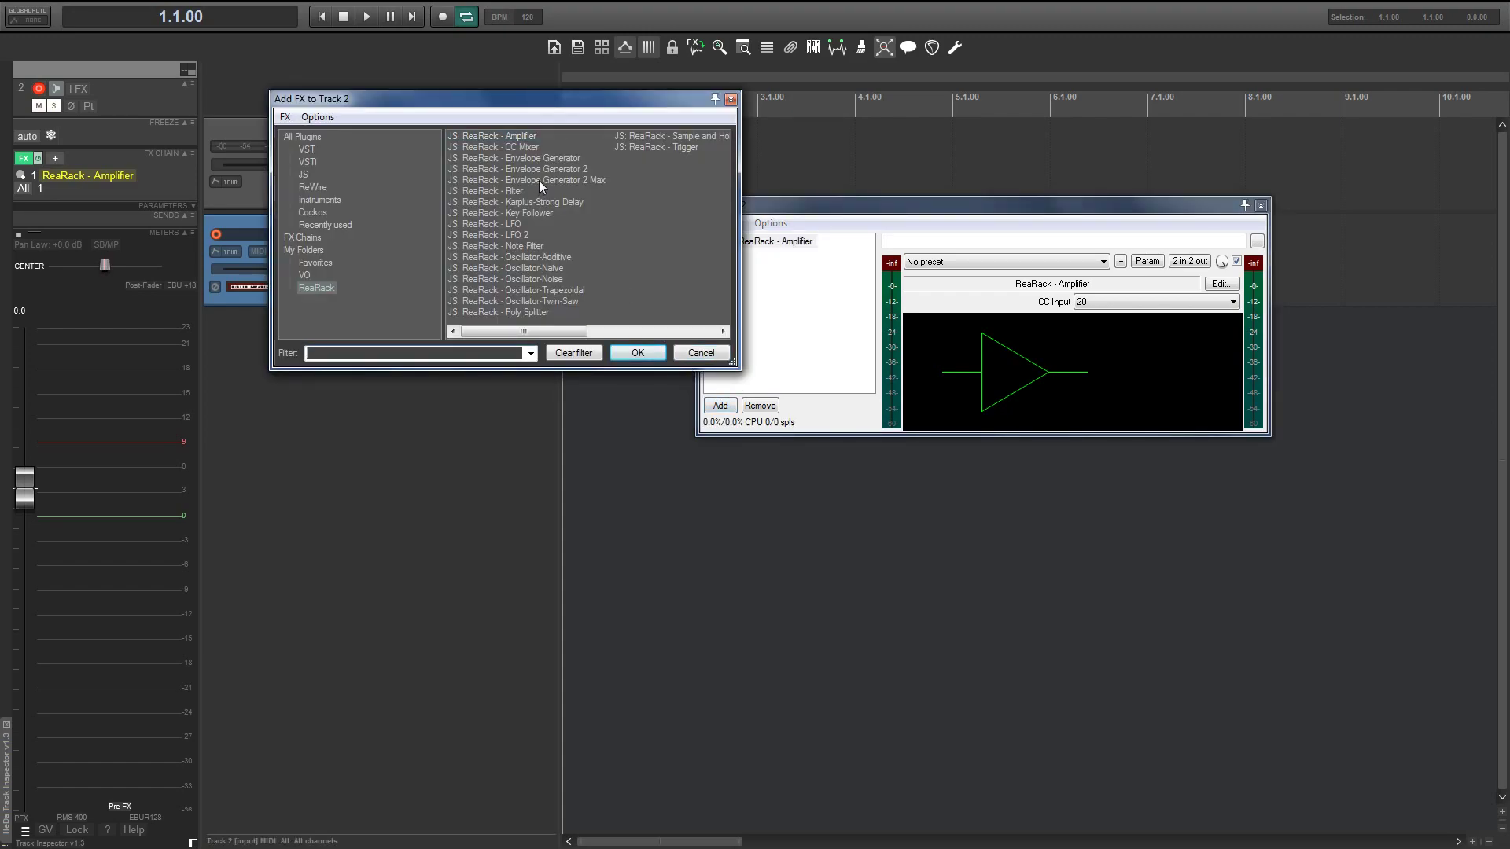
- Add the ReaRack Envelope Generator and Oscillator-Trapezoidal to track 2, lowering the master volume to -inf before adding the oscillator
double_click(522, 159)
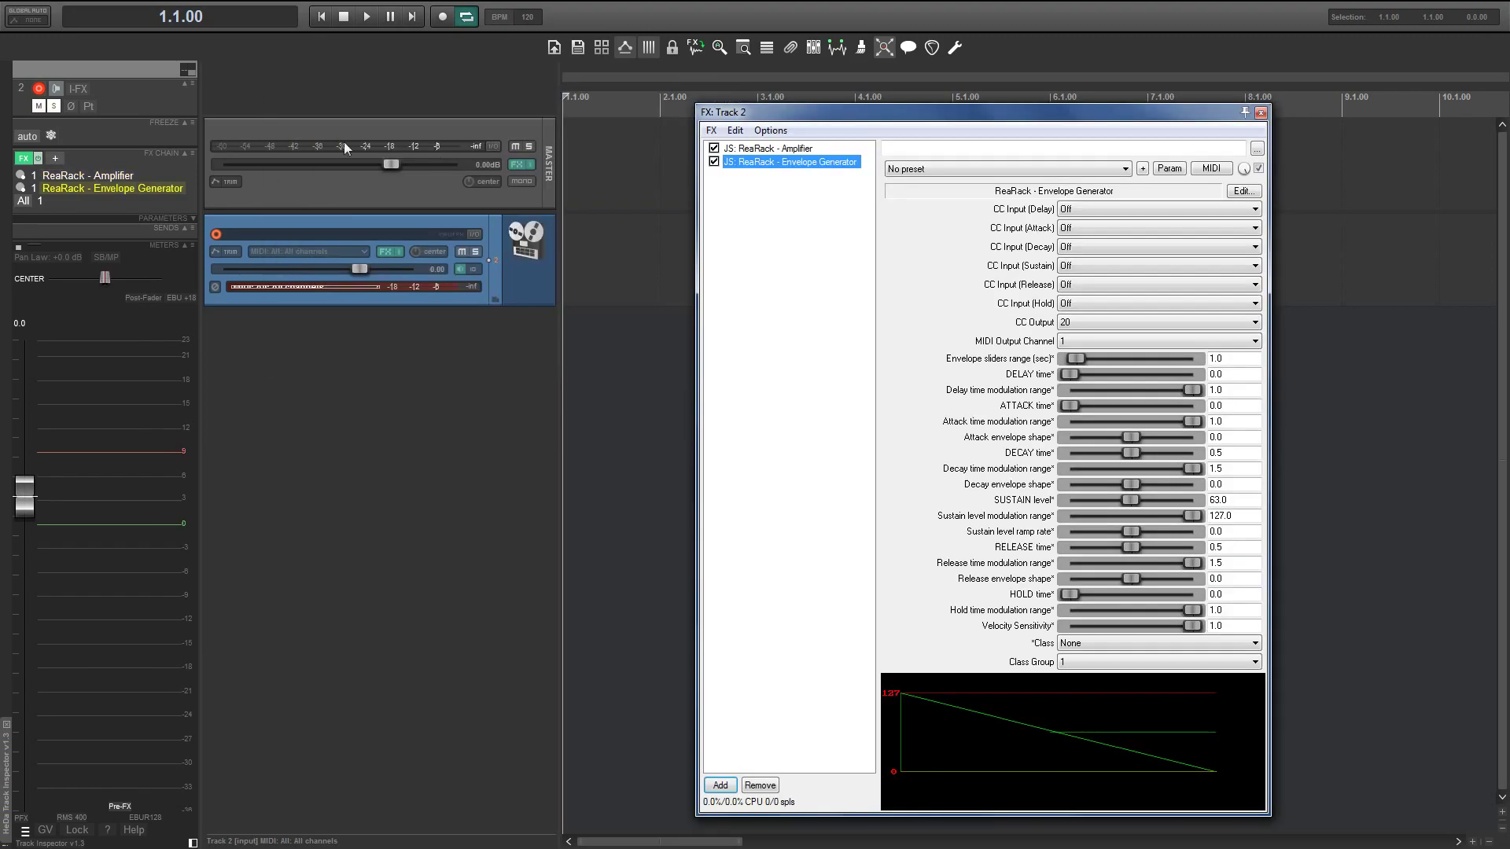
left_click_drag(391, 164, 218, 164)
right_click(737, 196)
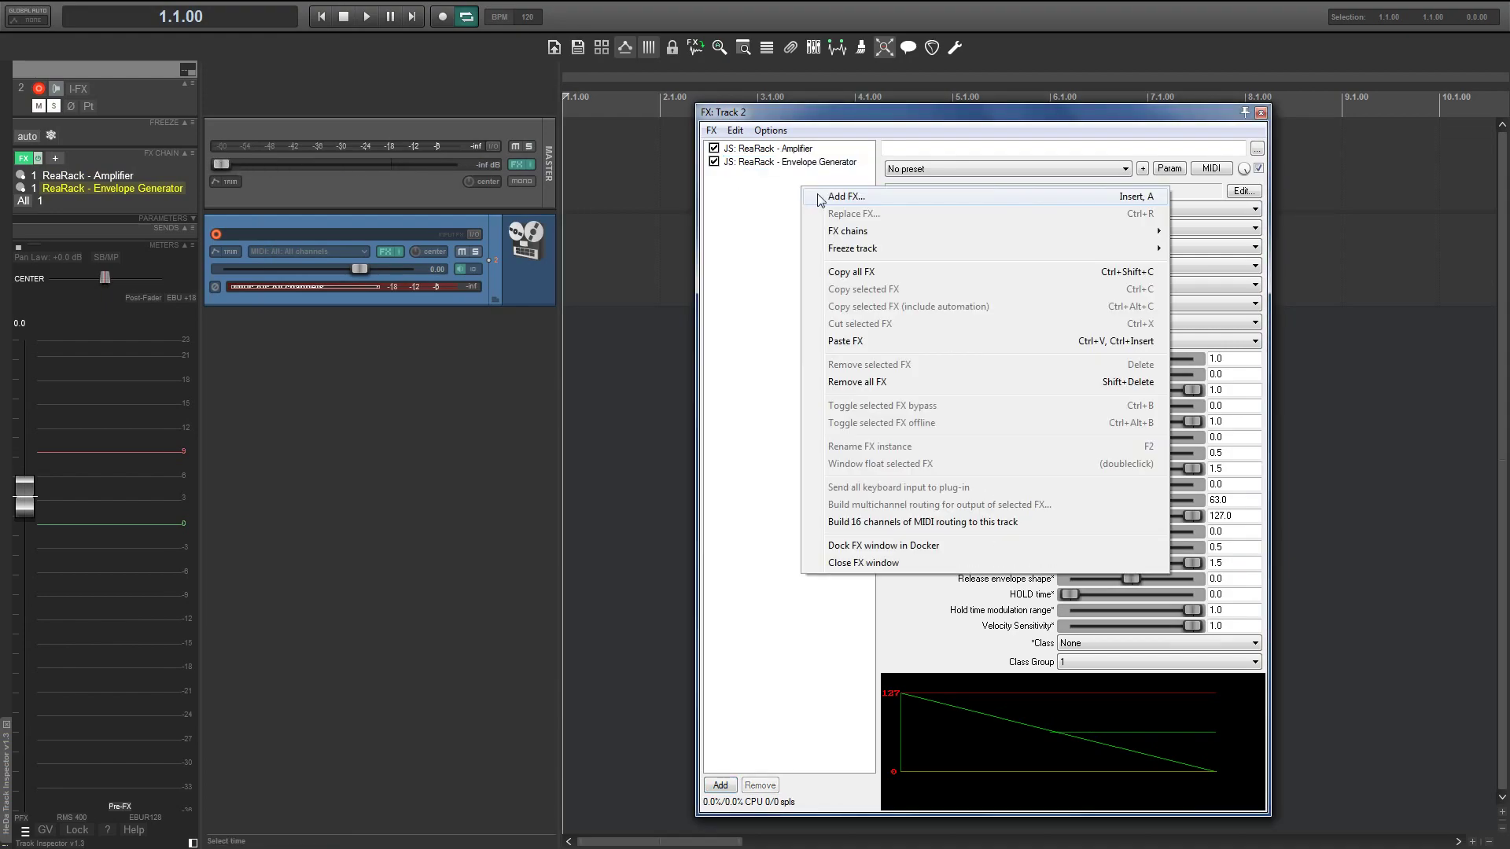
left_click(740, 199)
double_click(558, 290)
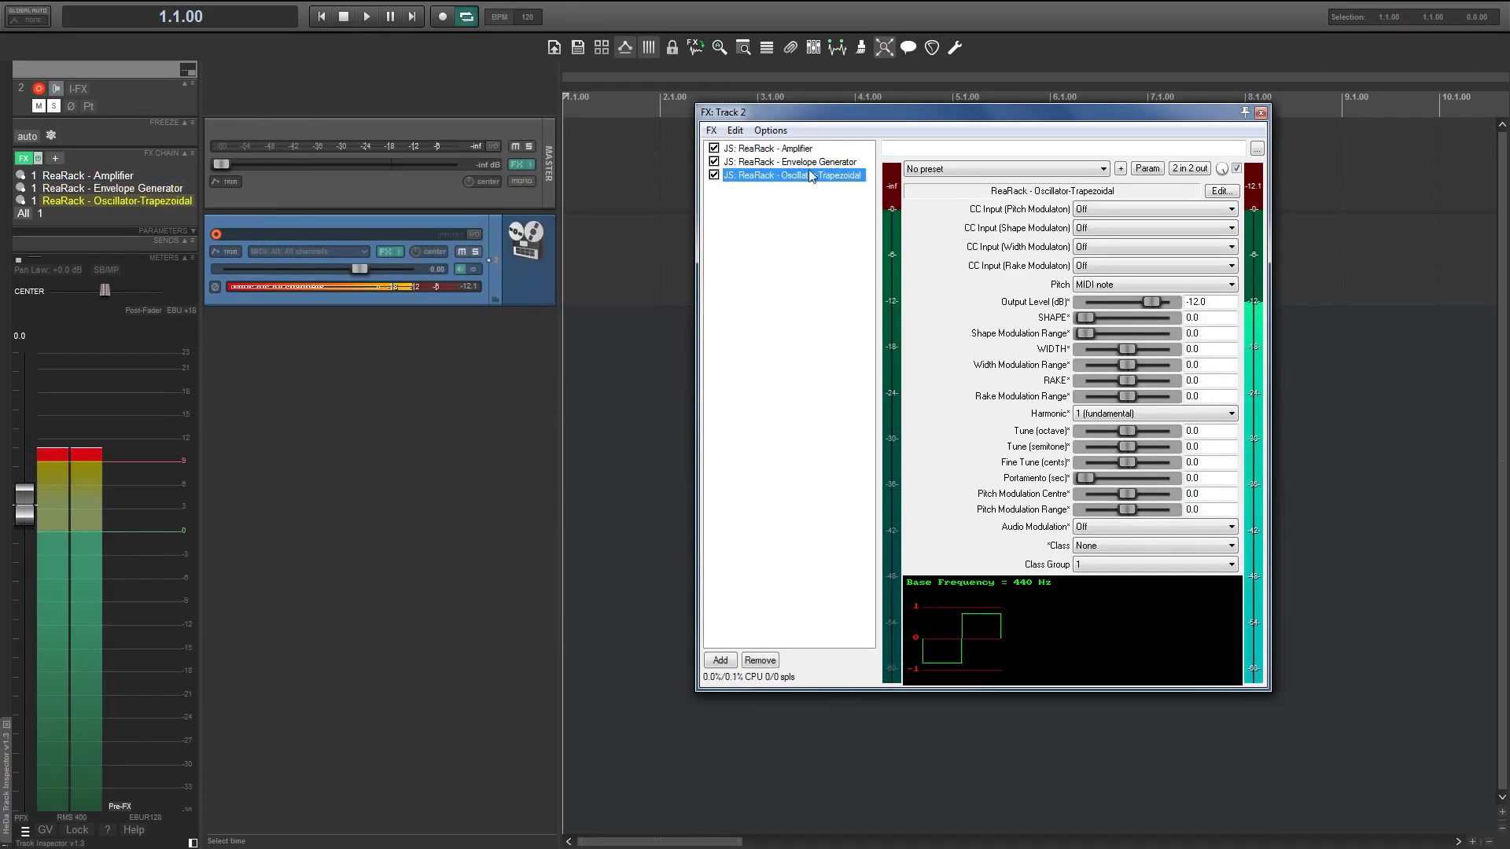
- Reorder the chain to Oscillator-Trapezoidal, Envelope Generator, Amplifier, and restore the master volume to 0.00 dB
left_click_drag(784, 175, 778, 146)
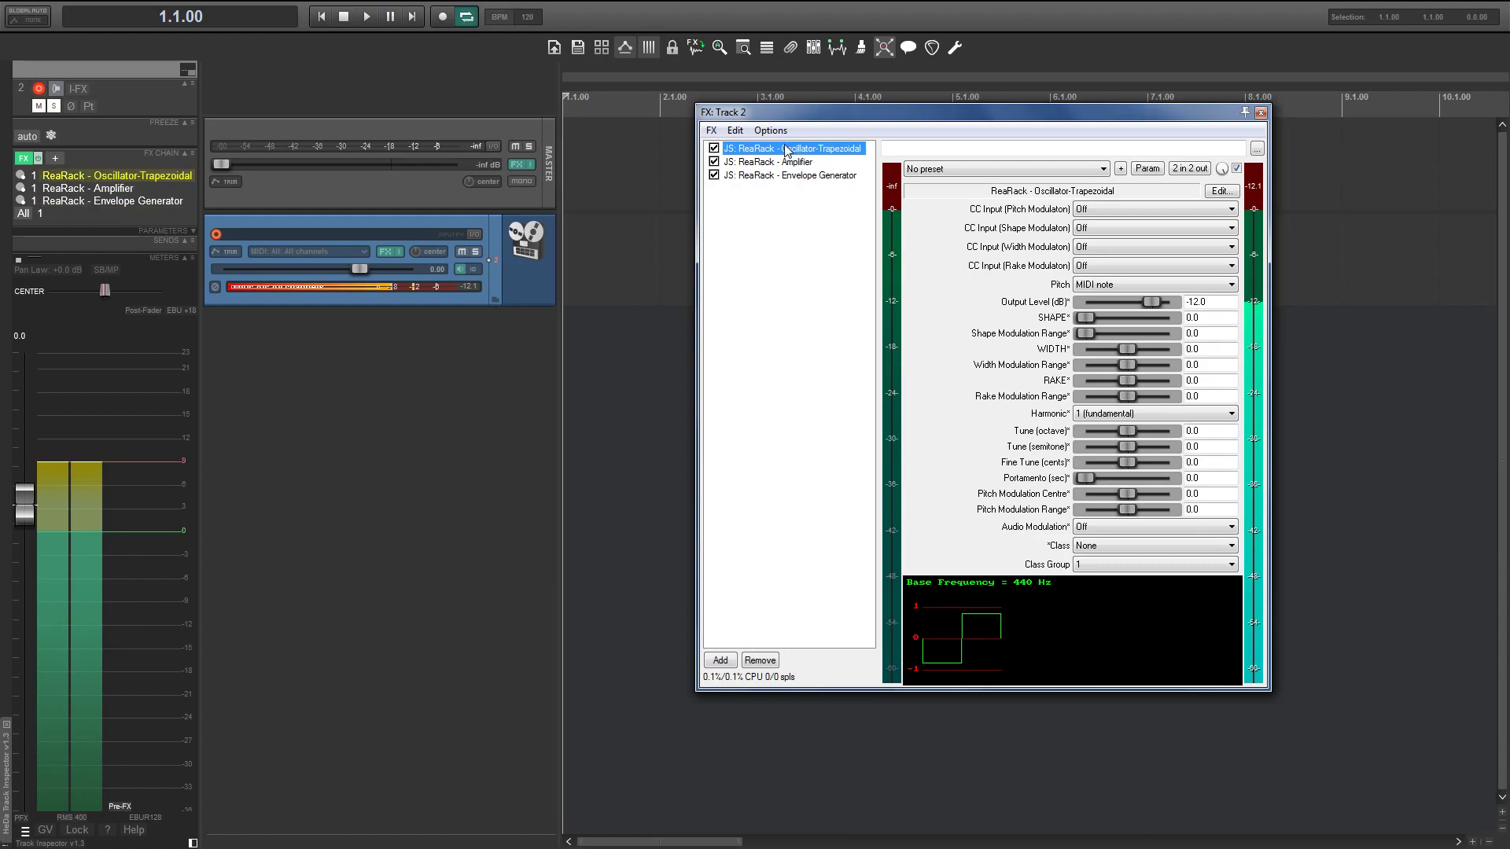
double_click(229, 164)
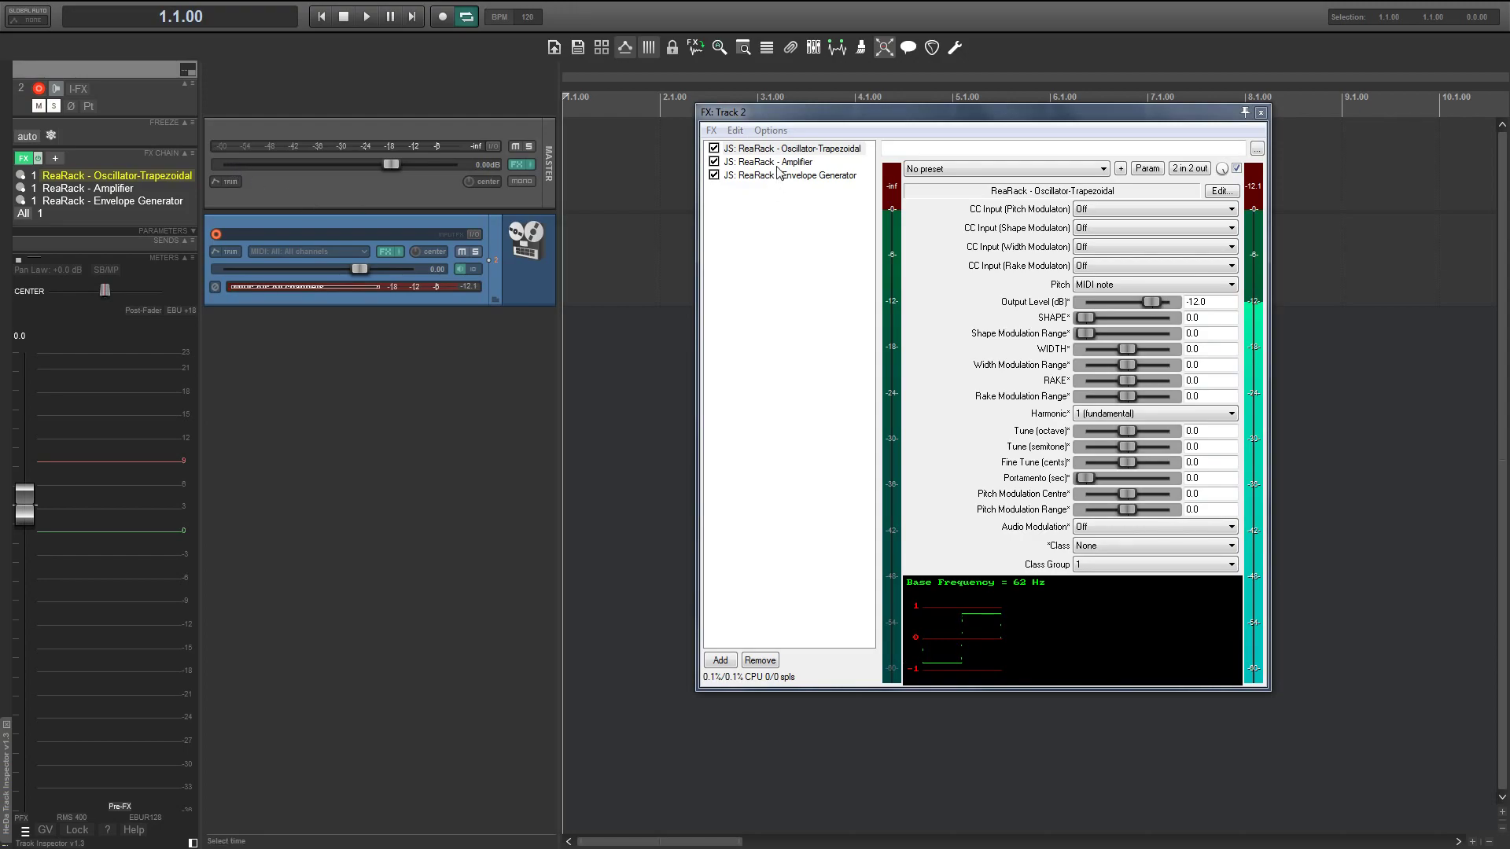
left_click_drag(778, 163, 783, 177)
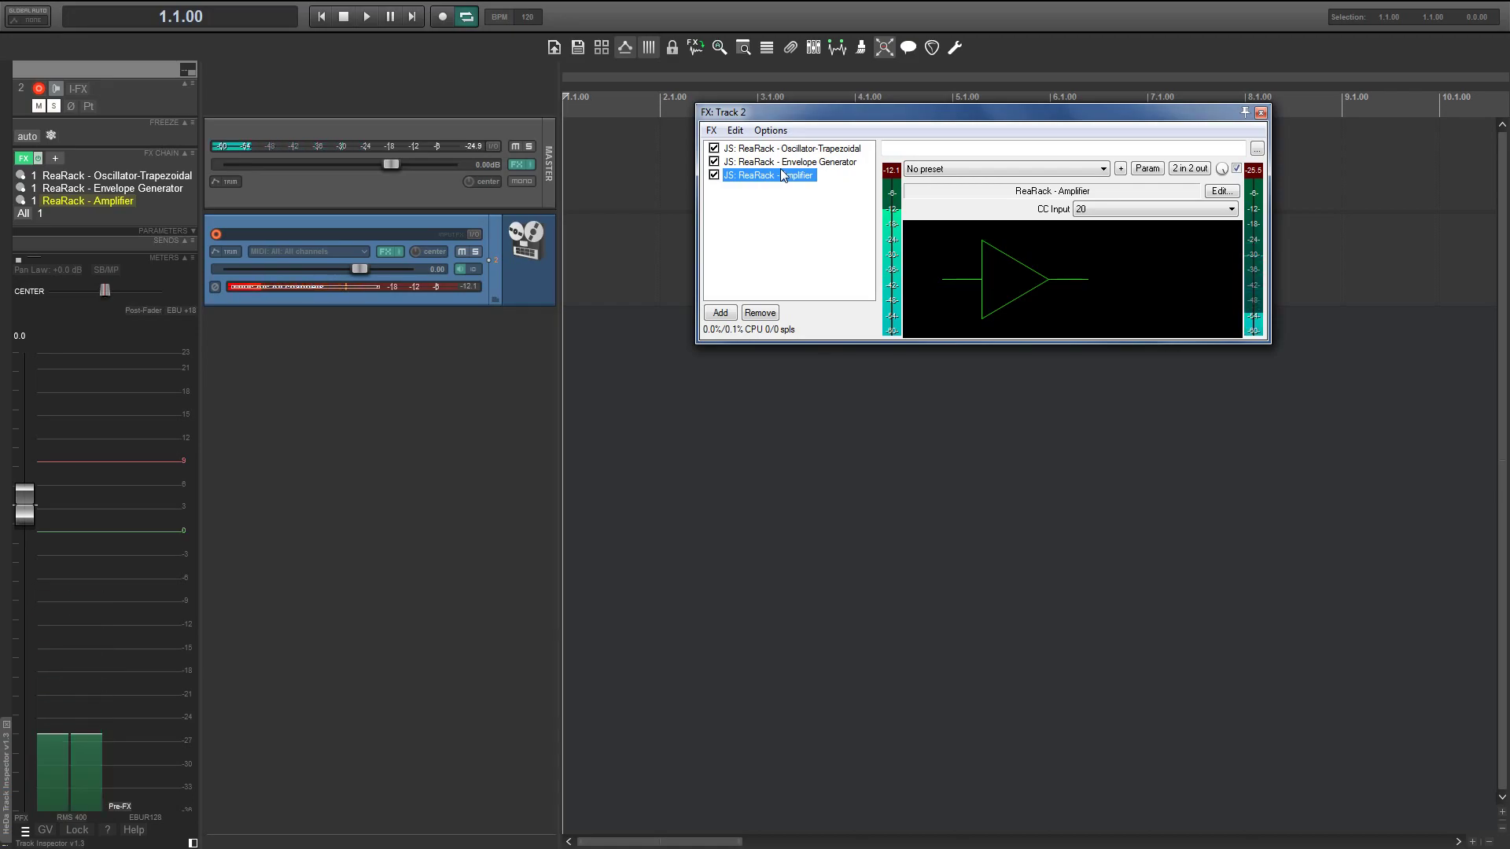
- Shape the trapezoidal oscillator's waveform with shape 0.245, width -0.604 and rake 0.452
left_click(793, 153)
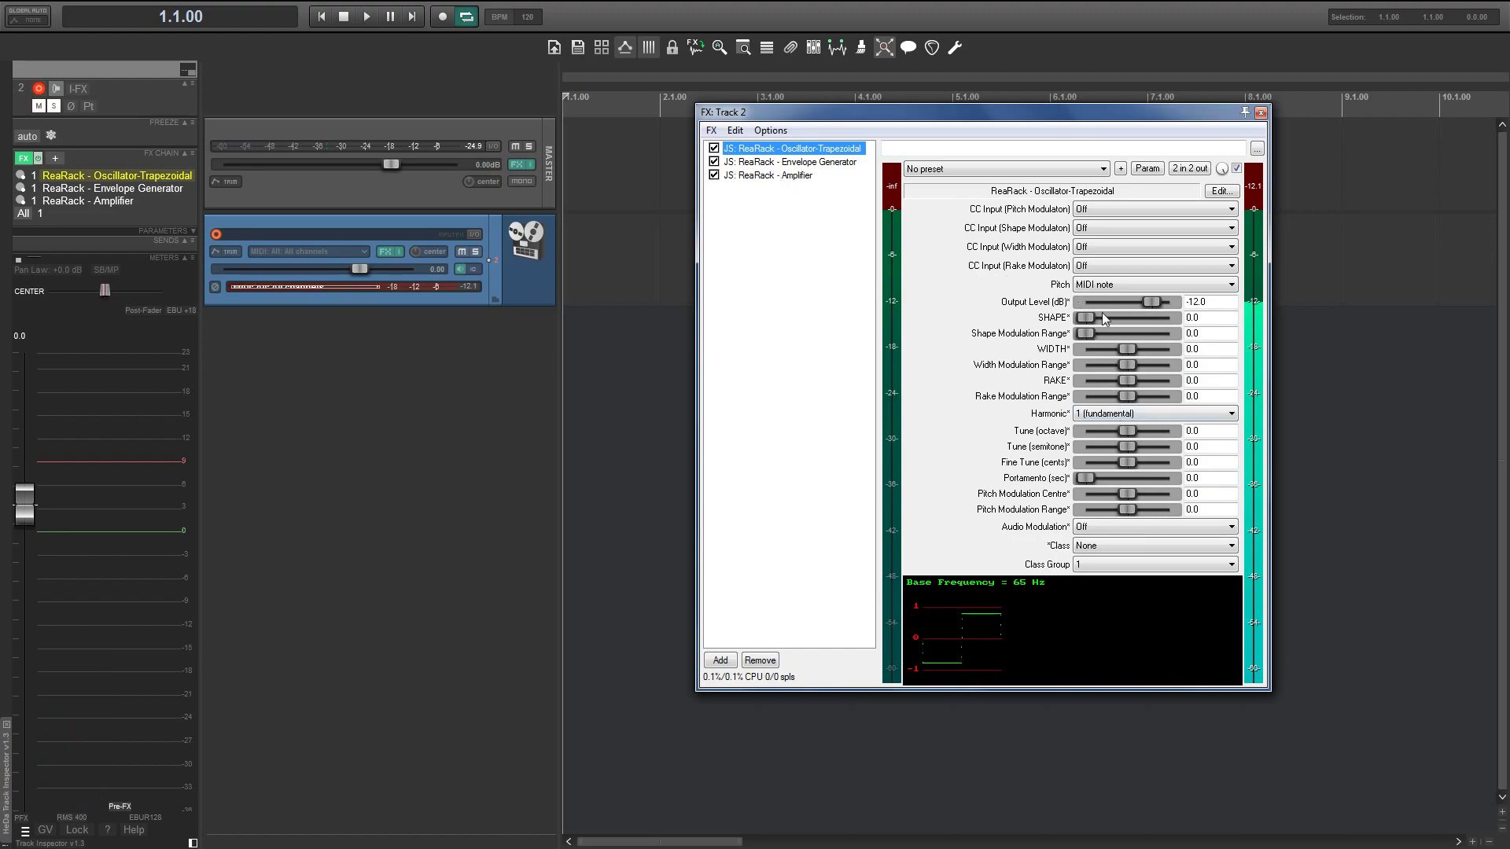
left_click_drag(1103, 317, 1146, 383)
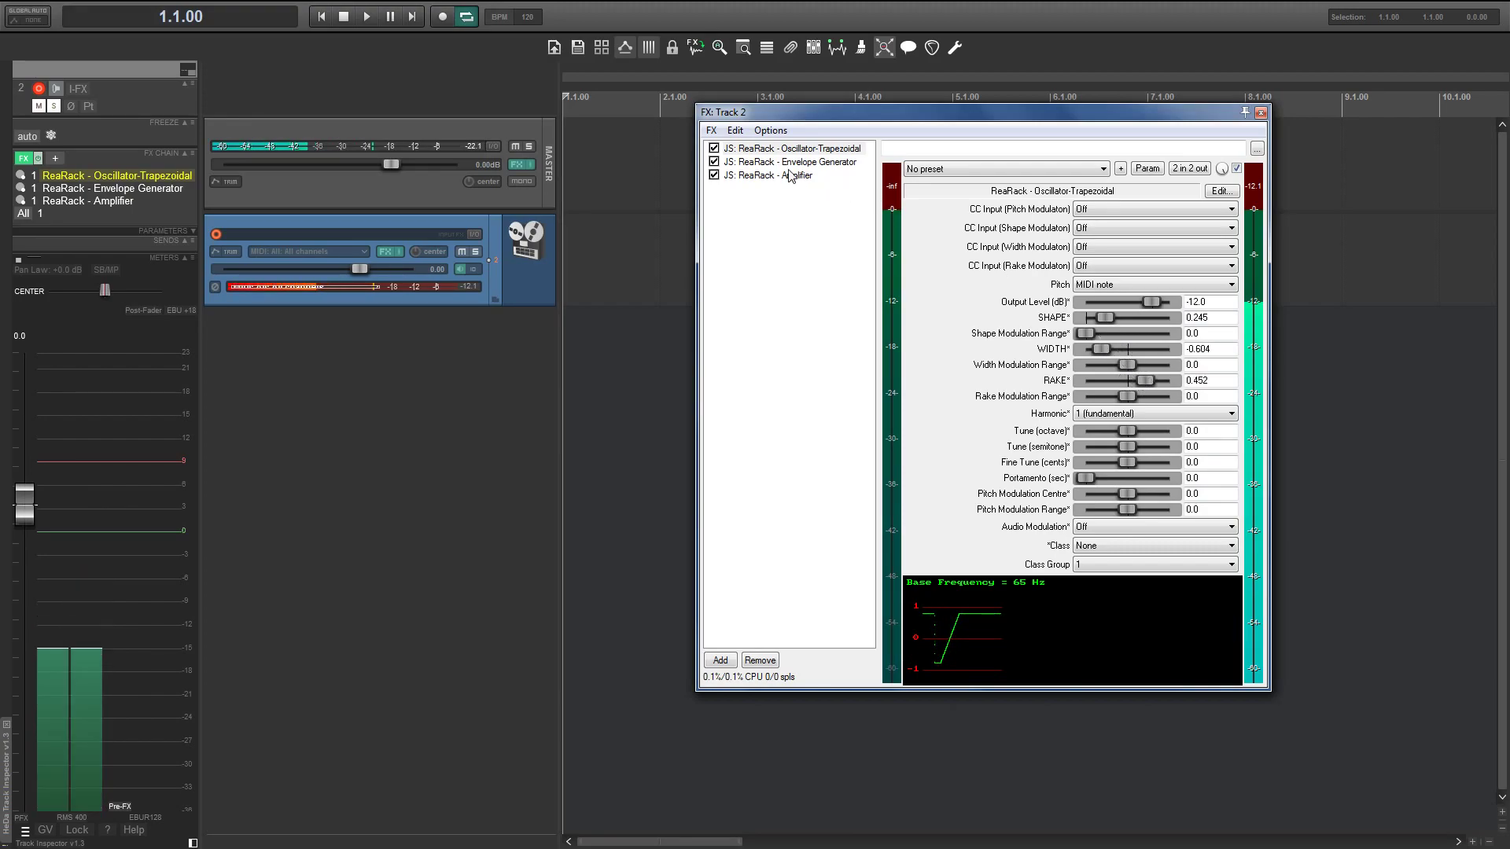
- Set the Envelope Generator's velocity sensitivity to 0.3, decay time to 0.57 and sustain level to 127
key("Down")
left_click_drag(1193, 626, 1106, 627)
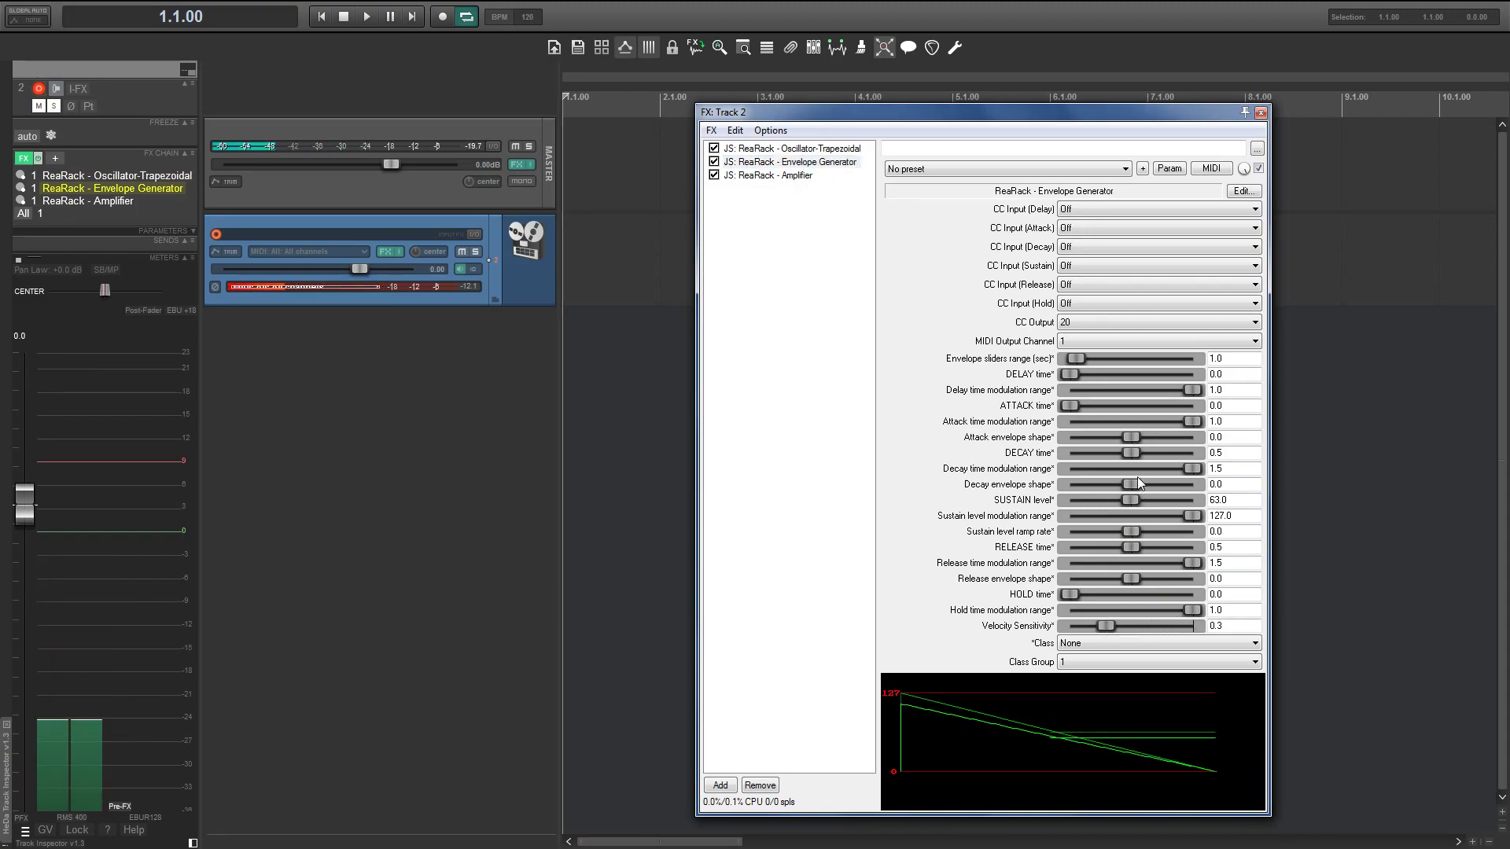
left_click_drag(1130, 450, 1199, 500)
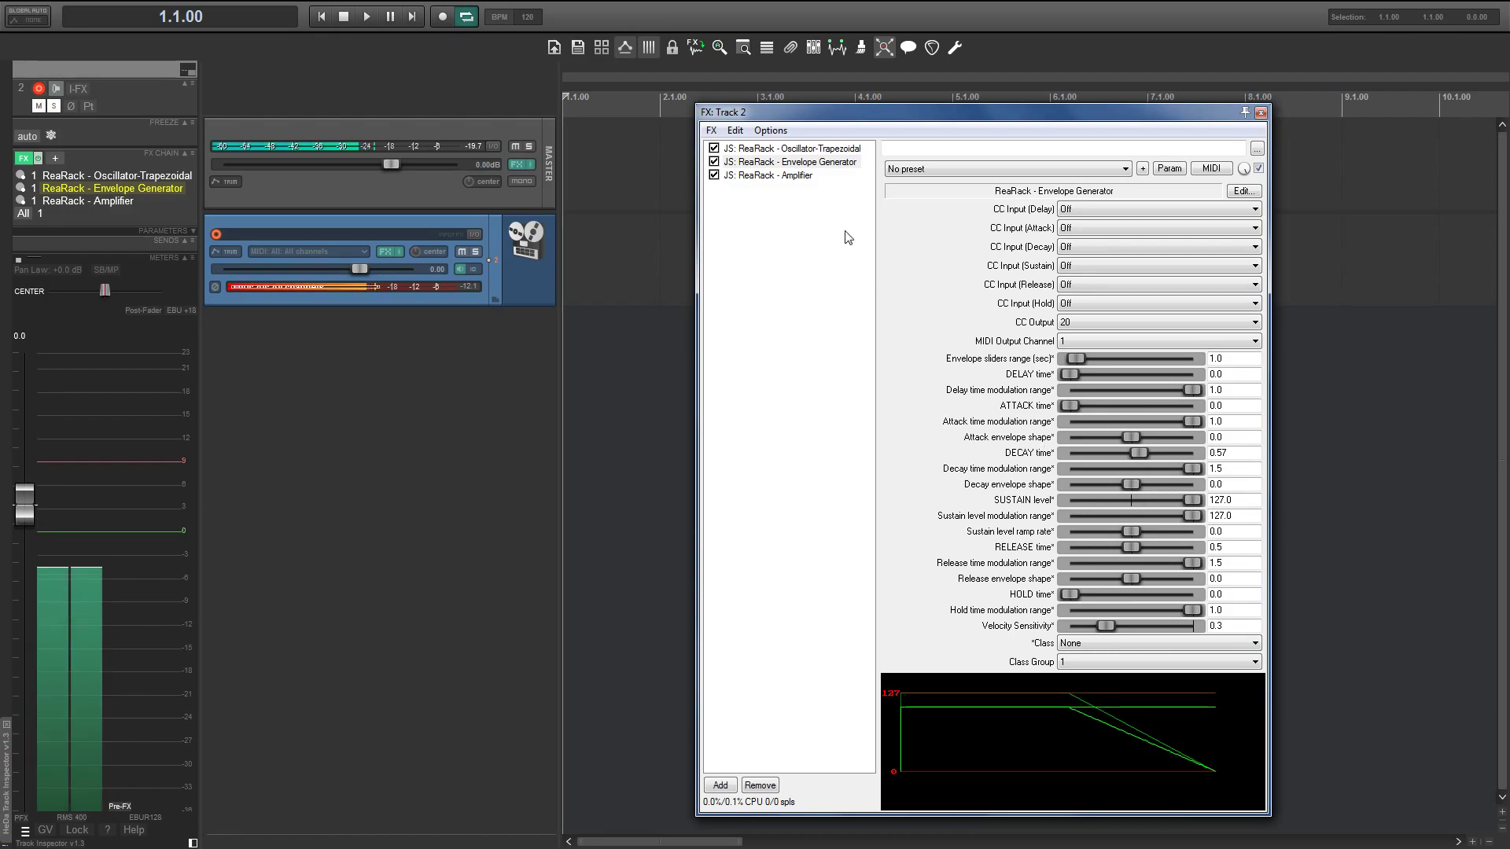
- Paste two copies of the trapezoidal oscillator directly below the original, keeping the master volume at -inf meanwhile and resetting it to 0.00 dB
left_click(798, 149)
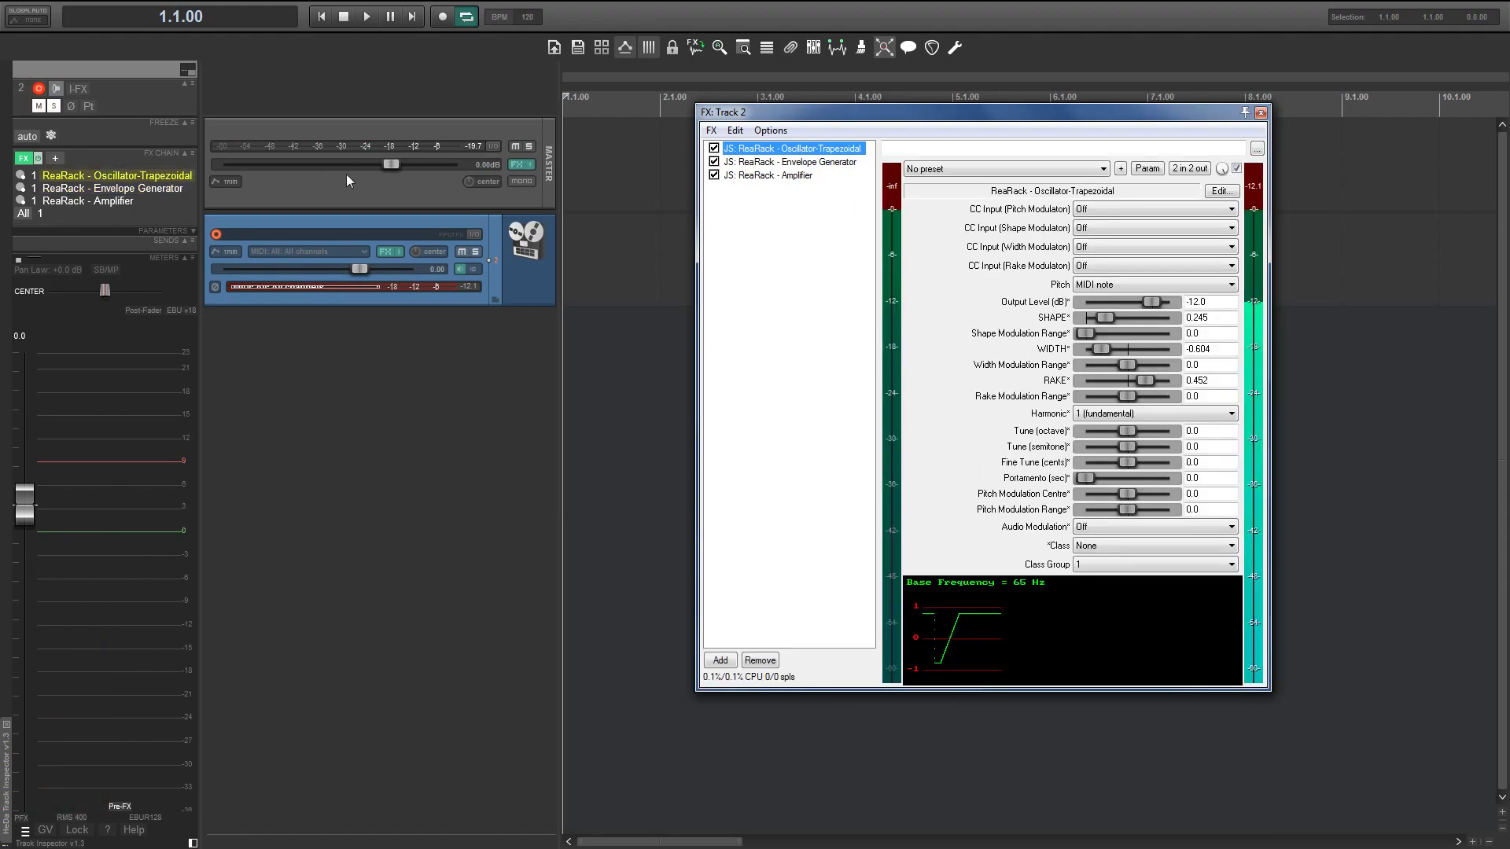
left_click_drag(349, 164, 124, 166)
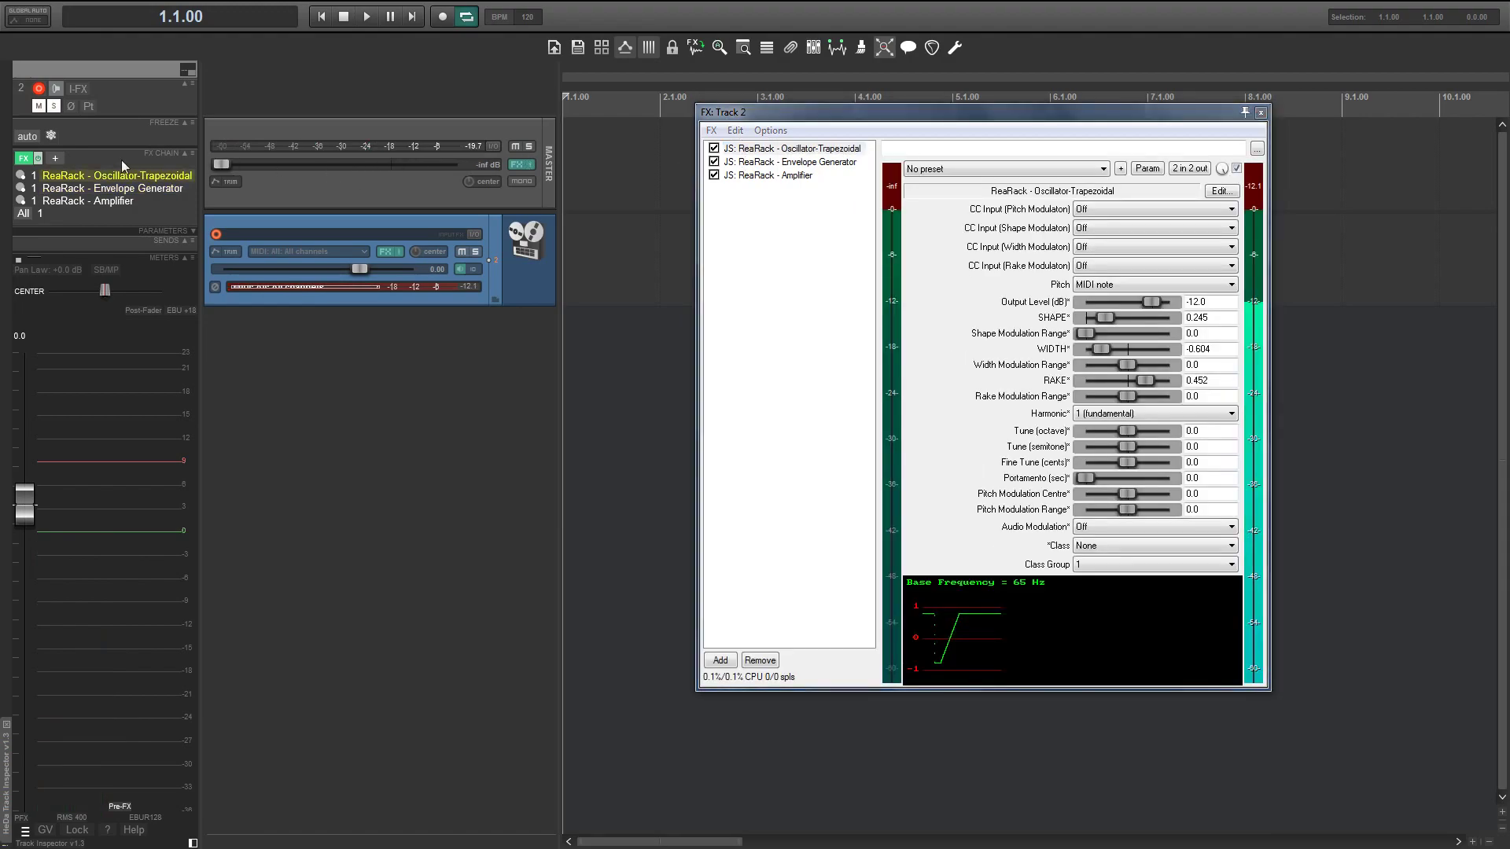
left_click(799, 166)
key("ctrl+v")
key("ctrl+v")
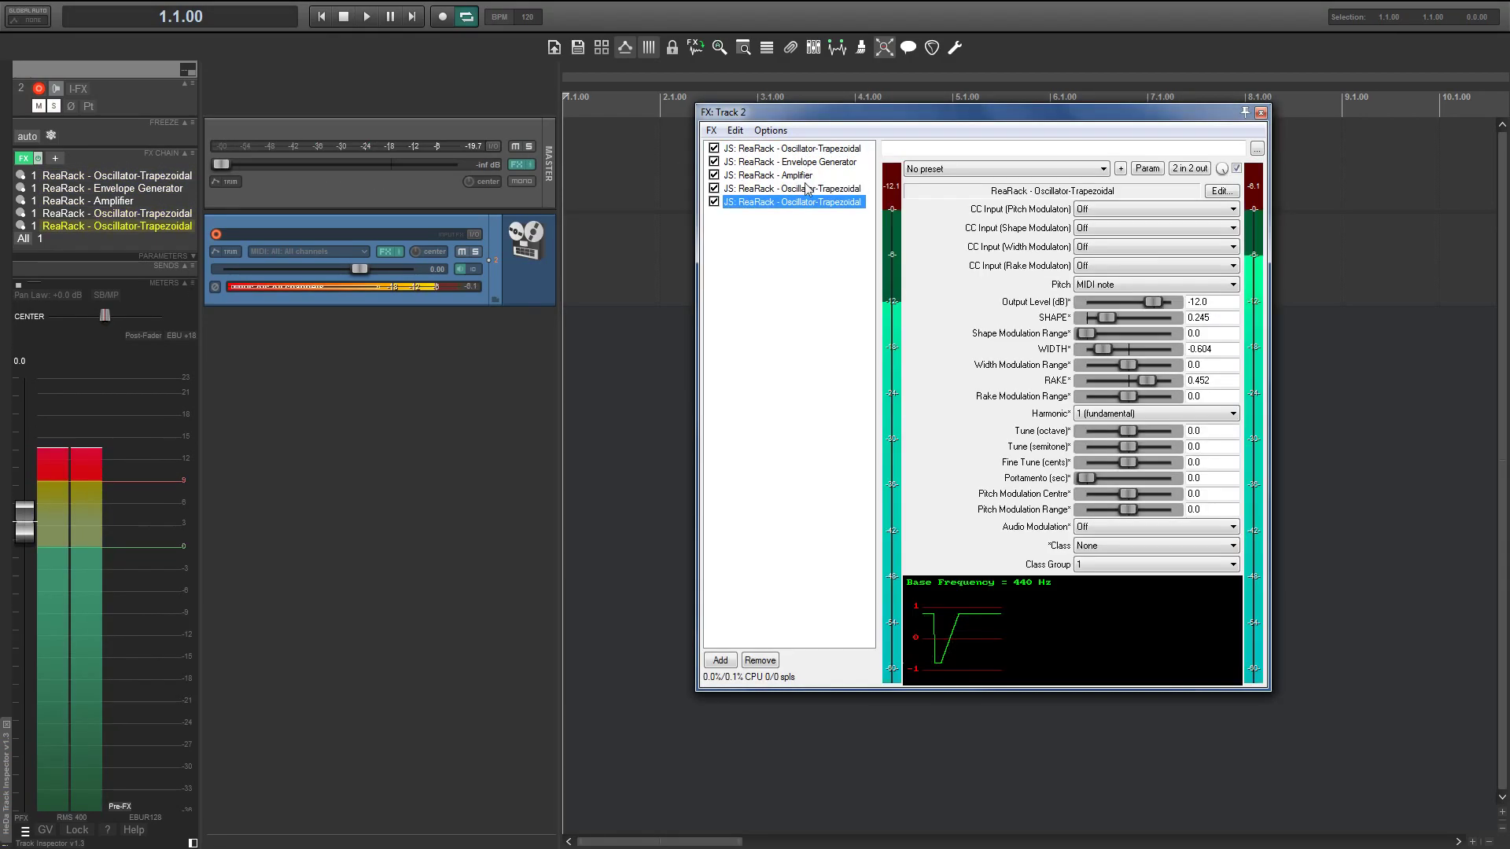
left_click(799, 192, "shift")
left_click_drag(798, 193, 802, 166)
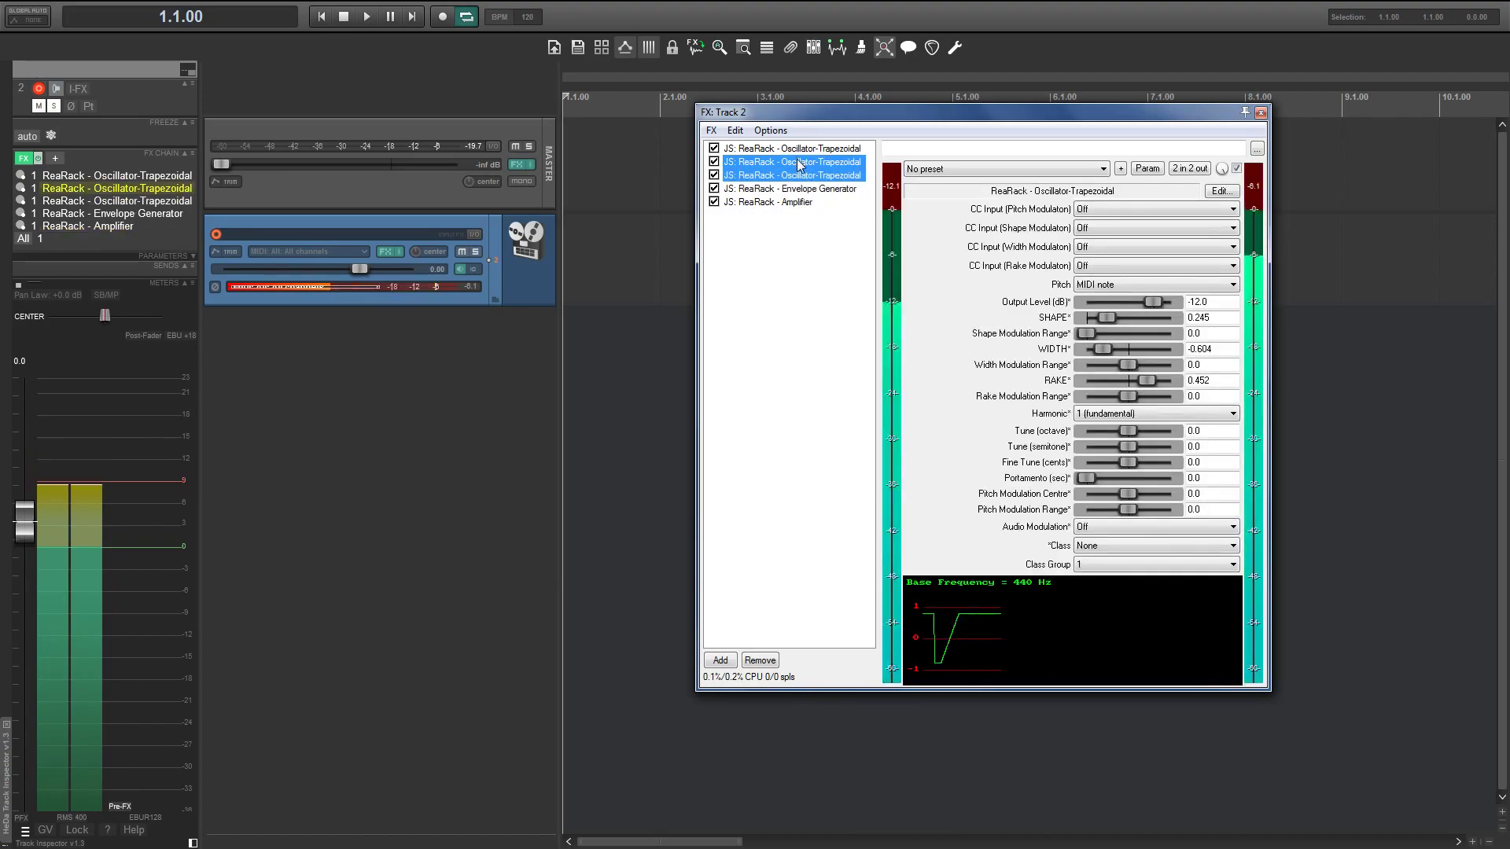
double_click(223, 163)
- Detune the copied oscillators, setting fine tune to -16 cents on the second and 11 cents on the third
left_click(903, 193)
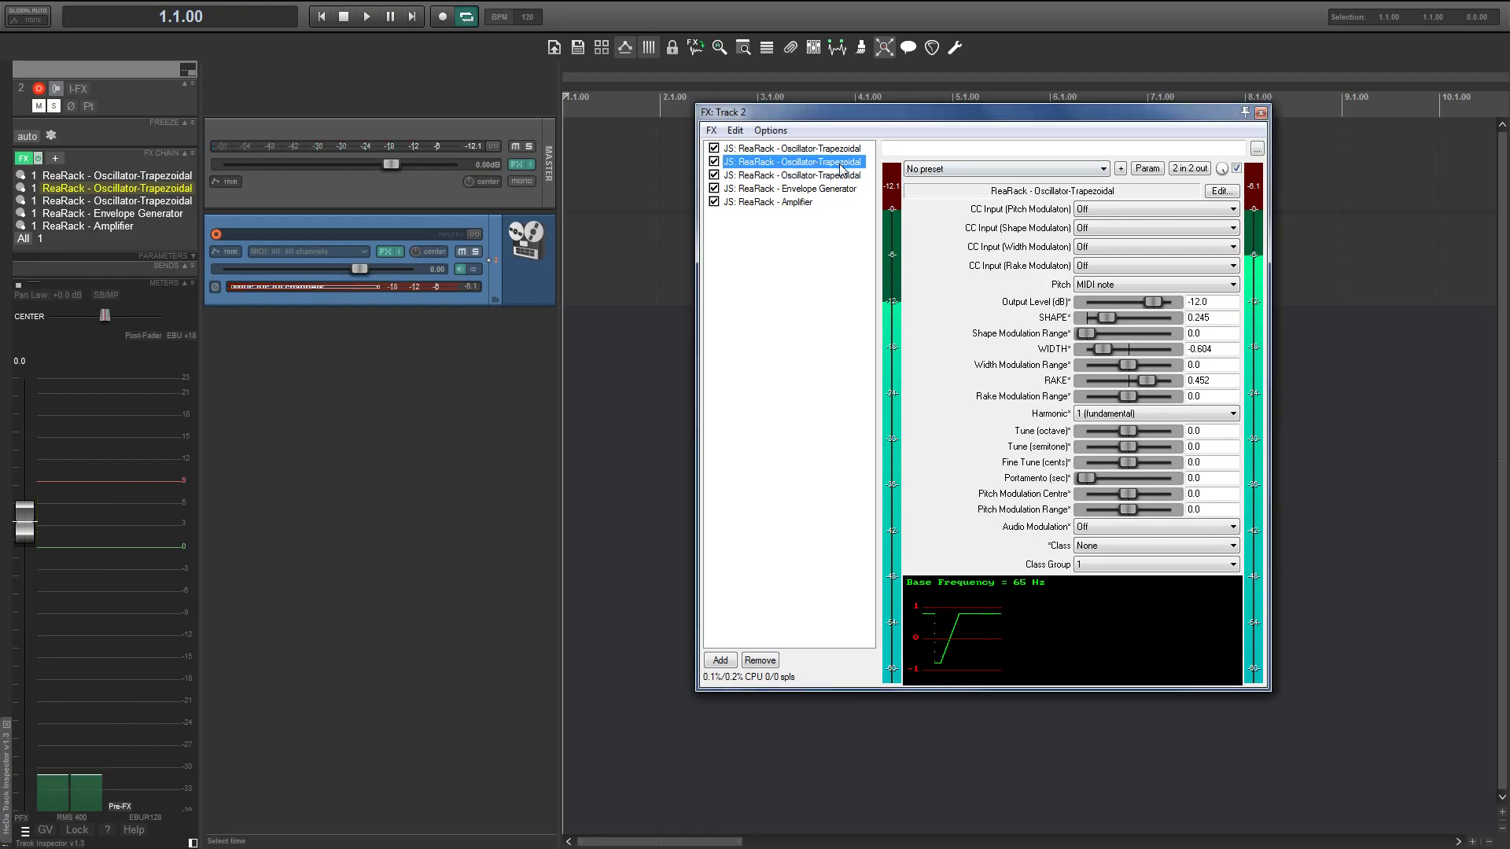
left_click(1122, 463)
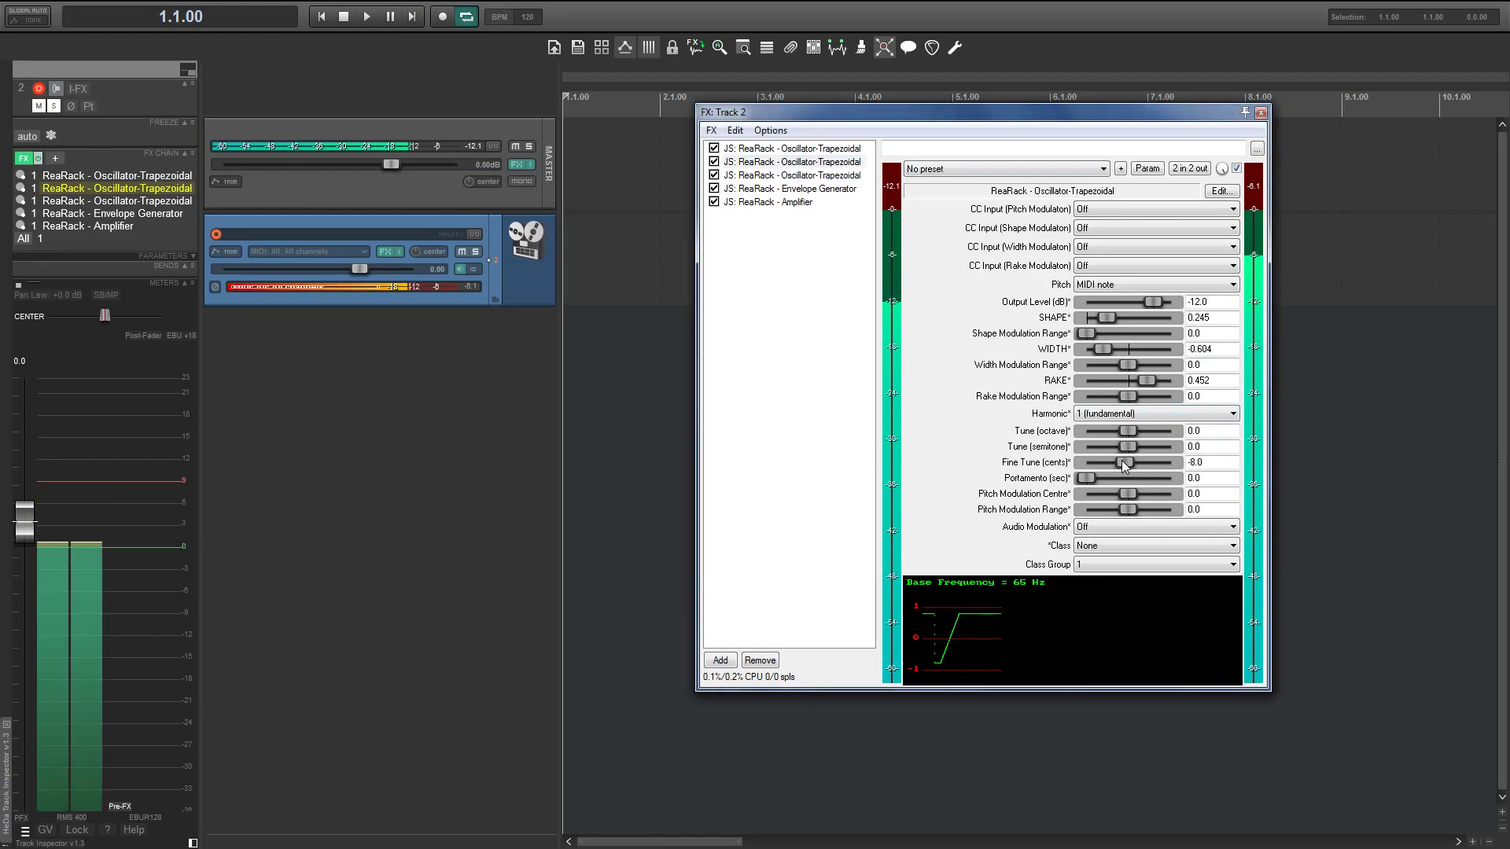
scroll(1122, 463, "down", 4)
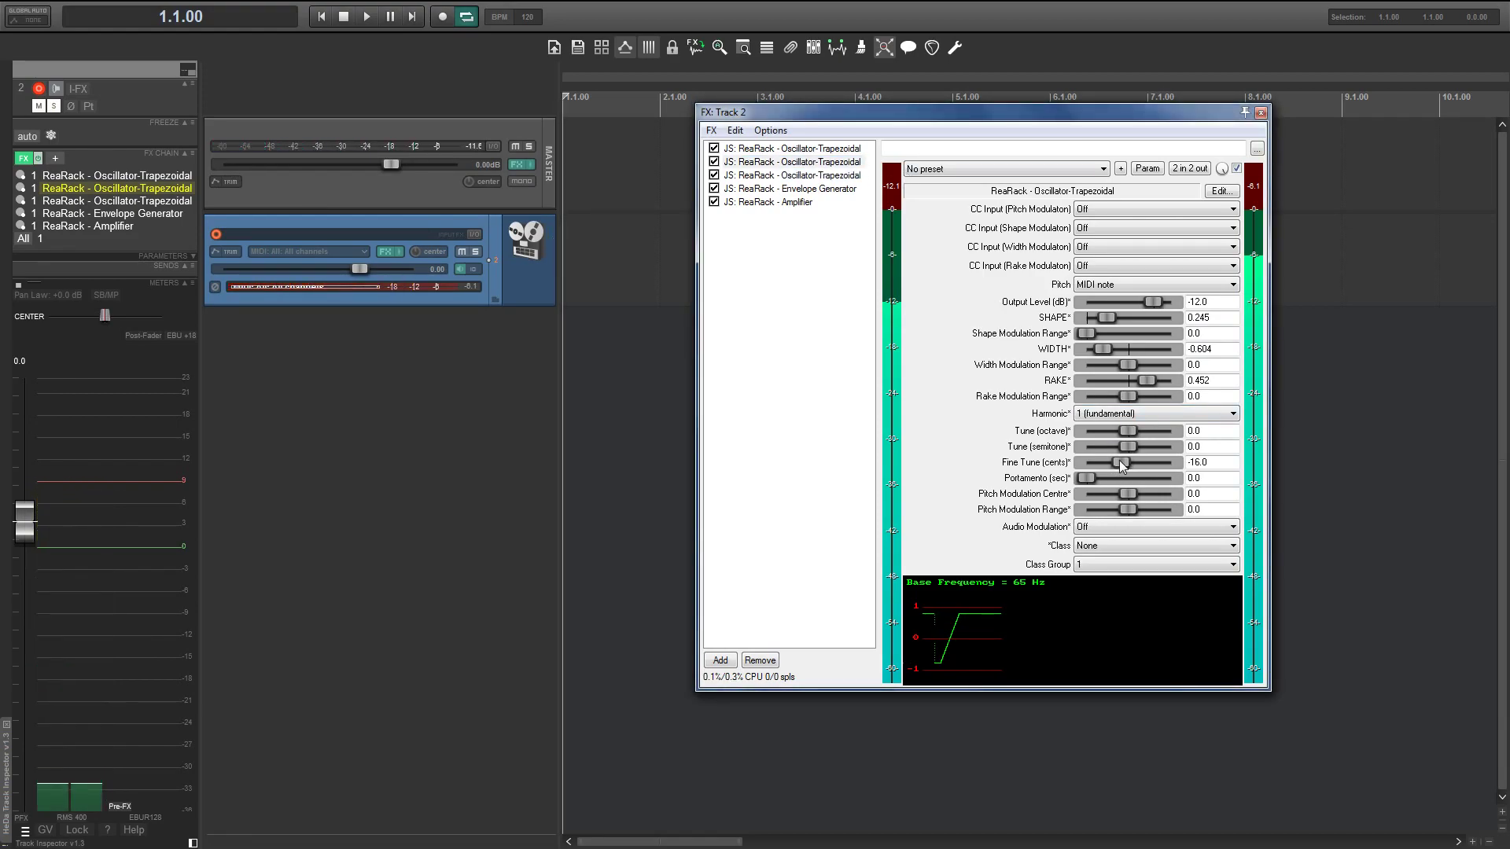
left_click(791, 175)
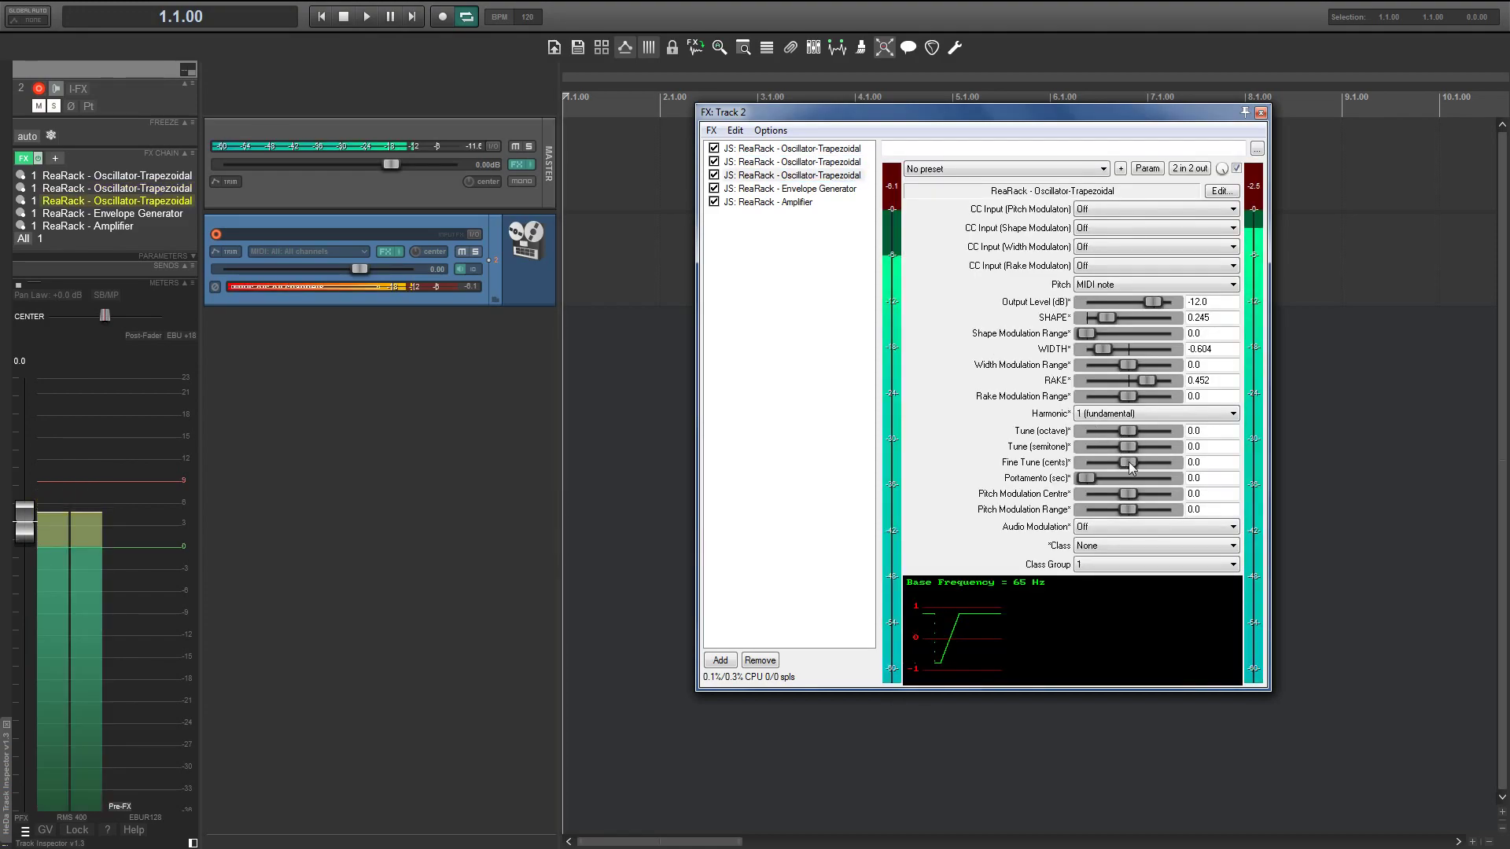
left_click(1134, 464)
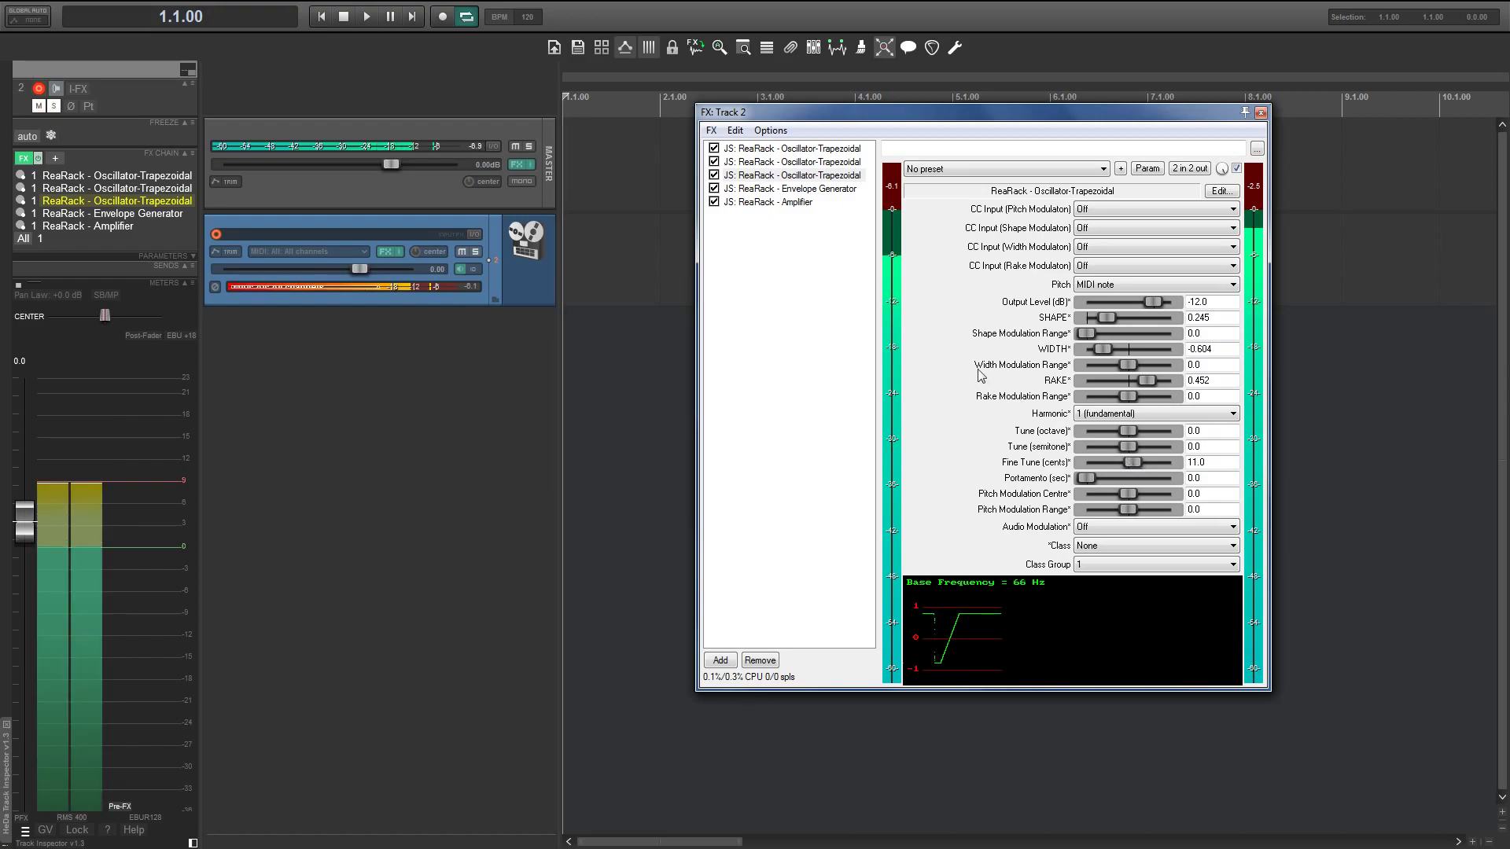
- Add the ReaRack Filter after the Amplifier, with a cutoff level of 0.51 and a resonance of 0.61
right_click(798, 235)
left_click(809, 244)
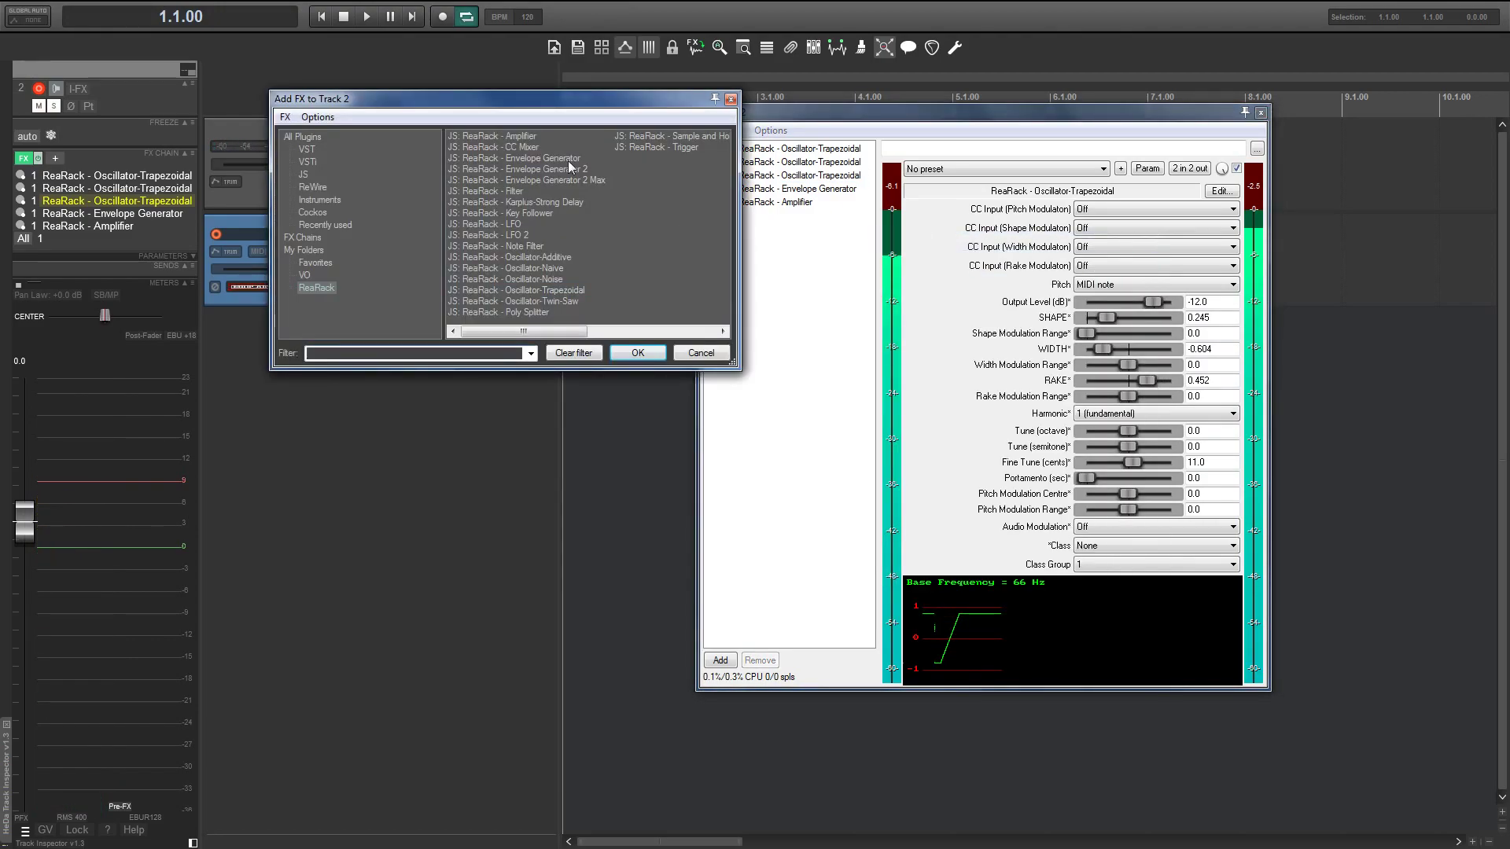
left_click(638, 352)
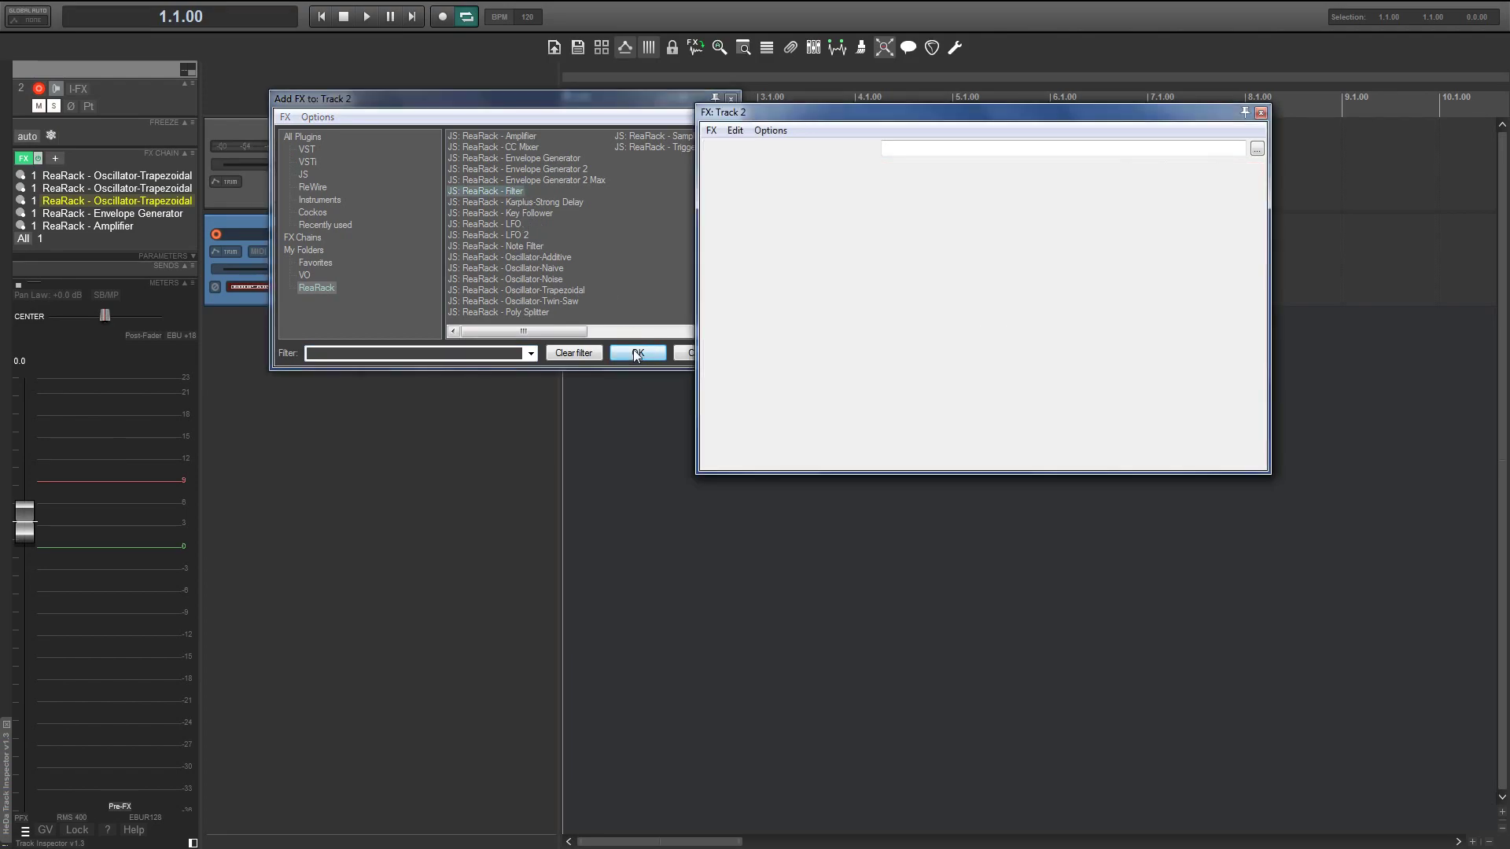
left_click_drag(1087, 295, 1135, 295)
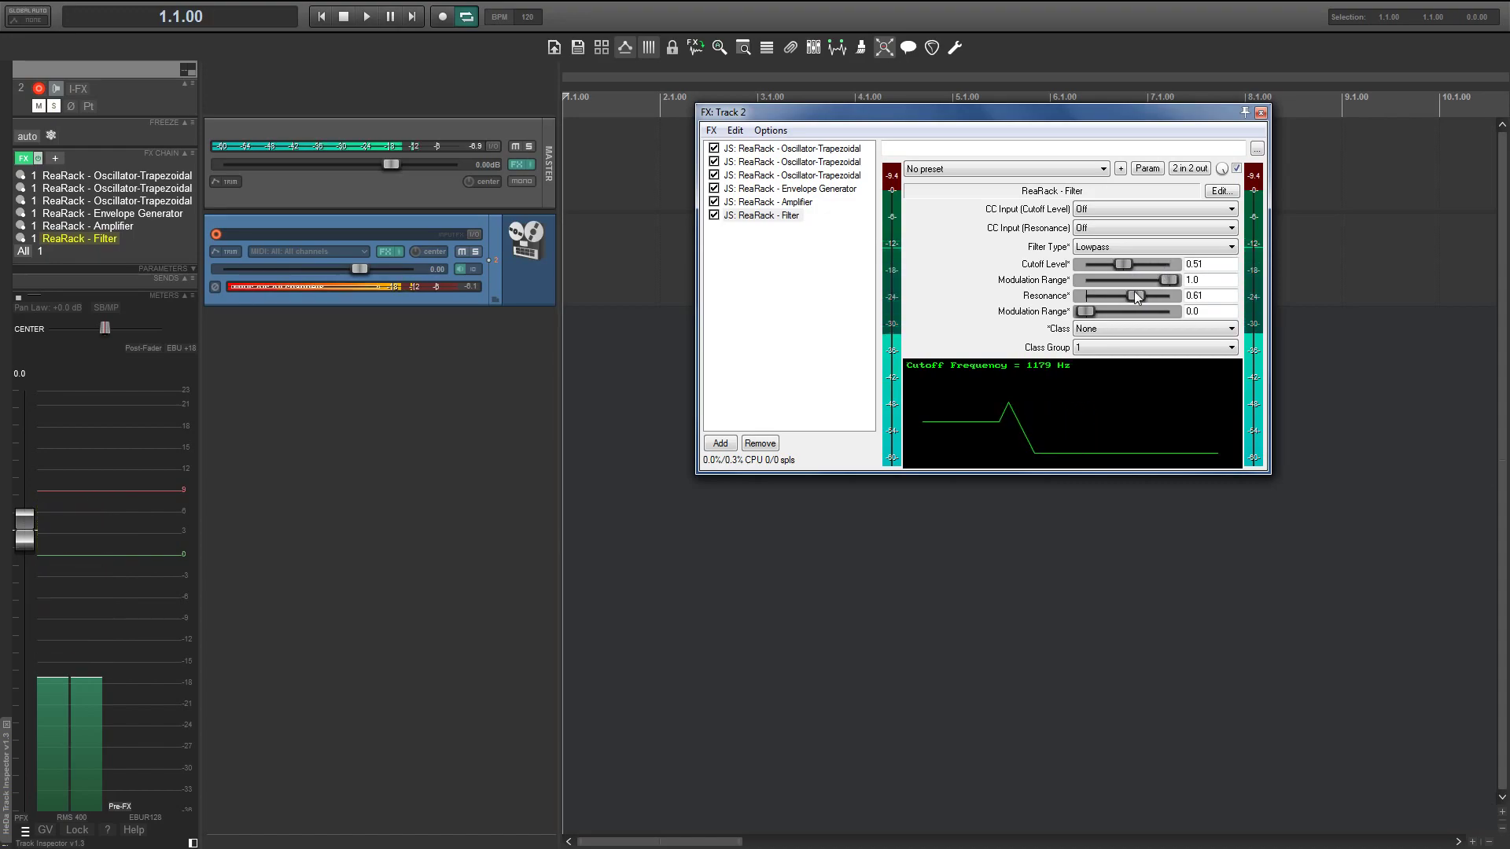
- Add another ReaRack Envelope Generator at the end of the chain and rename it "JS: ReaRack - Filter ADSR"
right_click(742, 234)
left_click(767, 243)
left_click(531, 160)
left_click(637, 352)
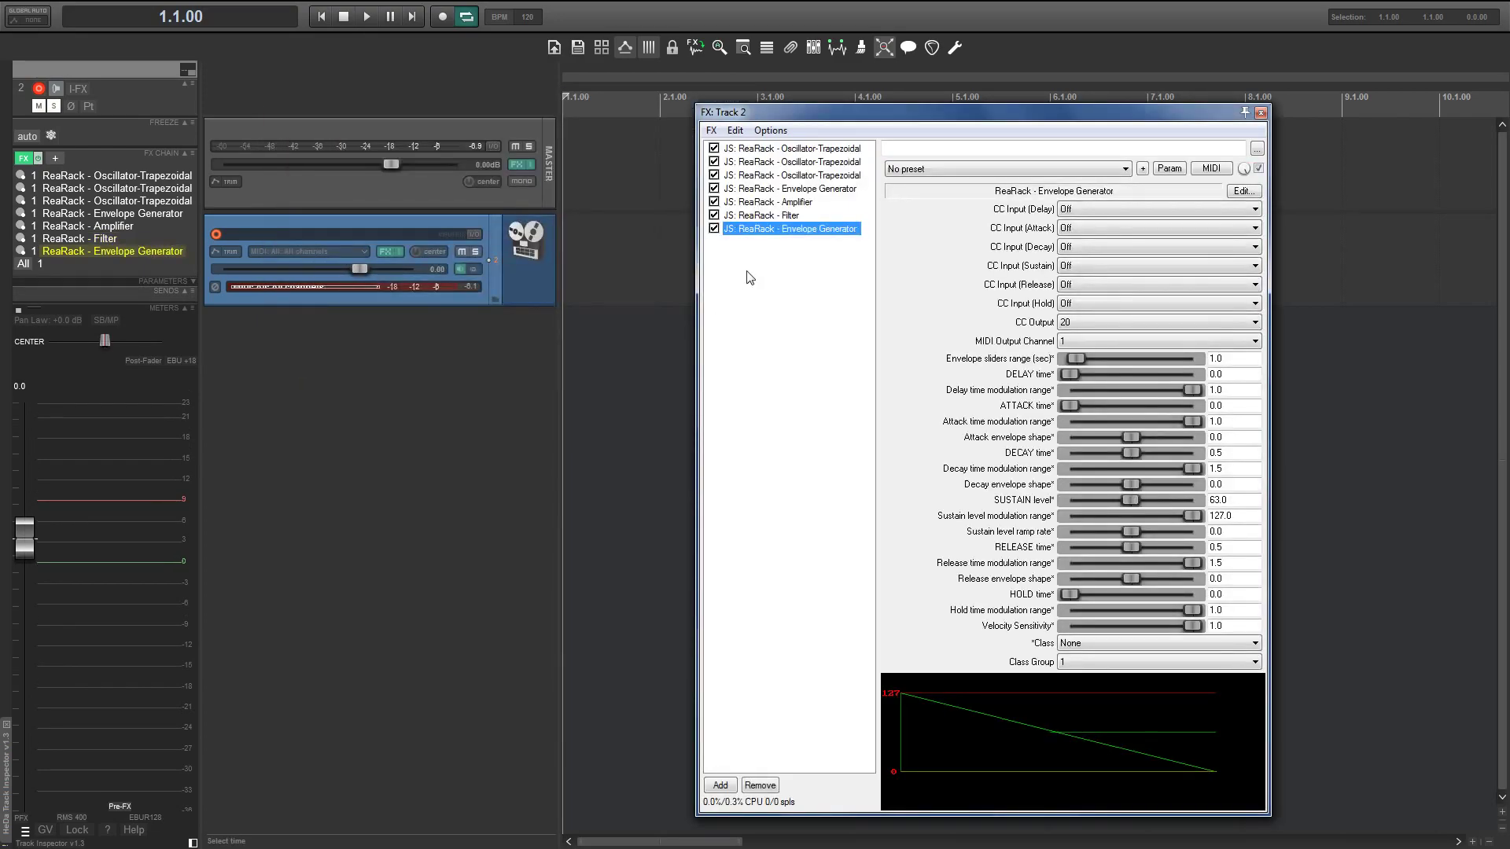
key("F2")
left_click(712, 404)
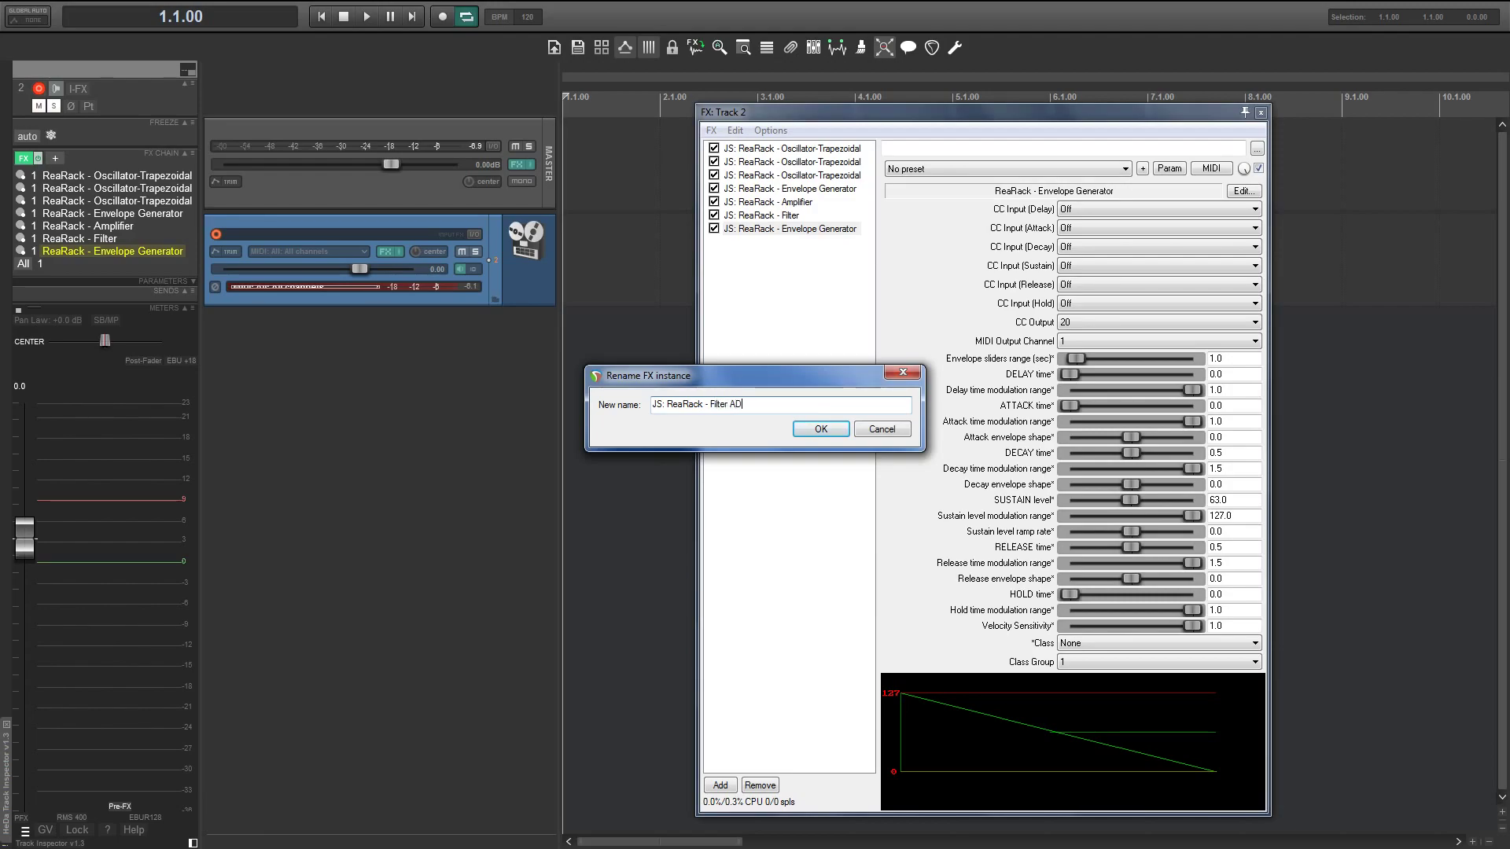
key("Return")
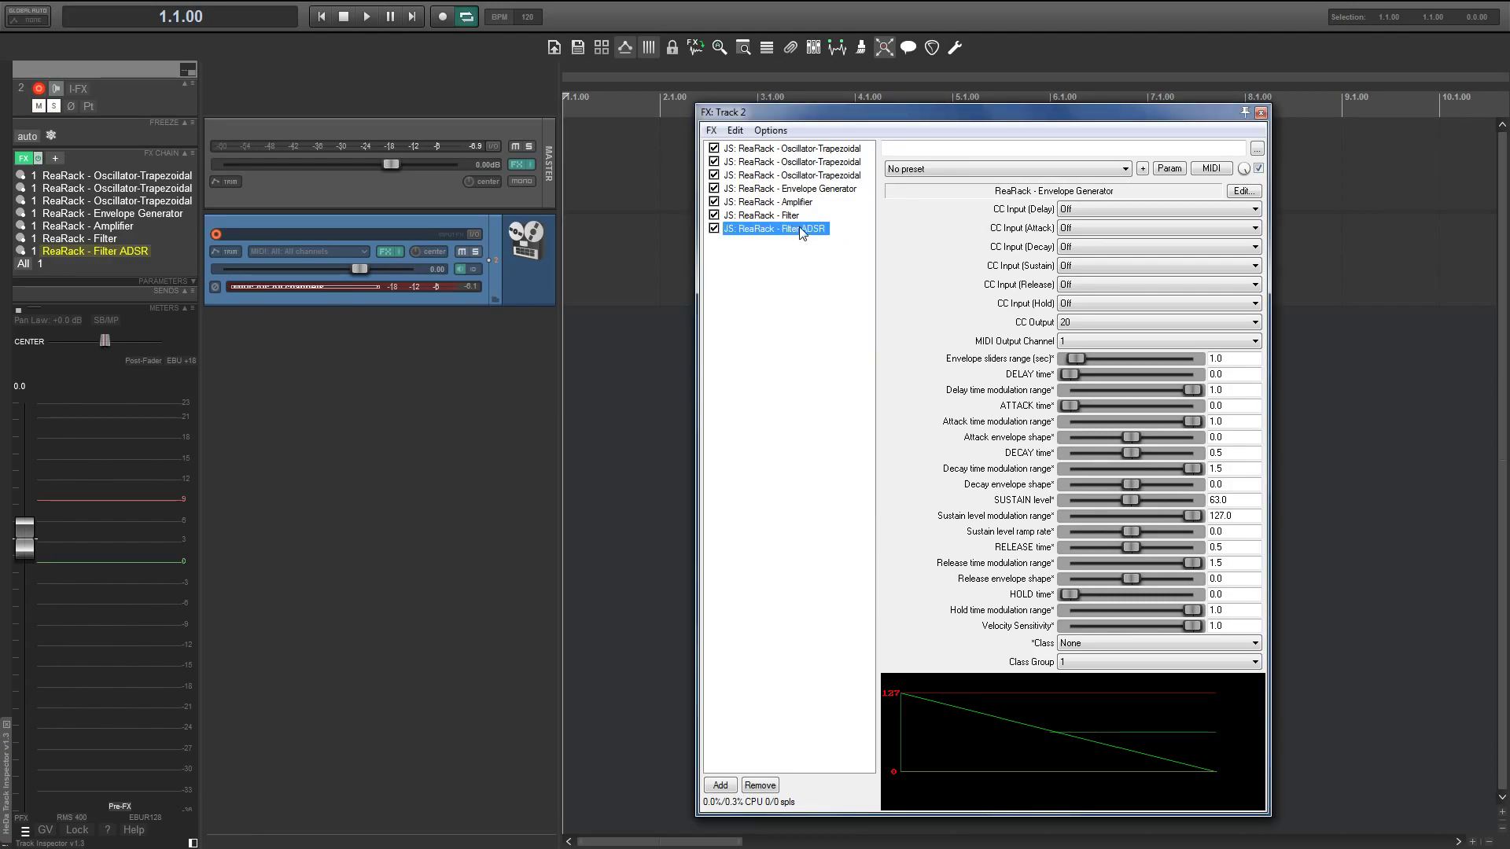
- Move Filter ADSR above the Filter, link its output to the filter's cutoff through CC 22, and set the cutoff level to 0.35
left_click_drag(800, 229, 799, 218)
scroll(1089, 323, "down", 1)
left_click(788, 231)
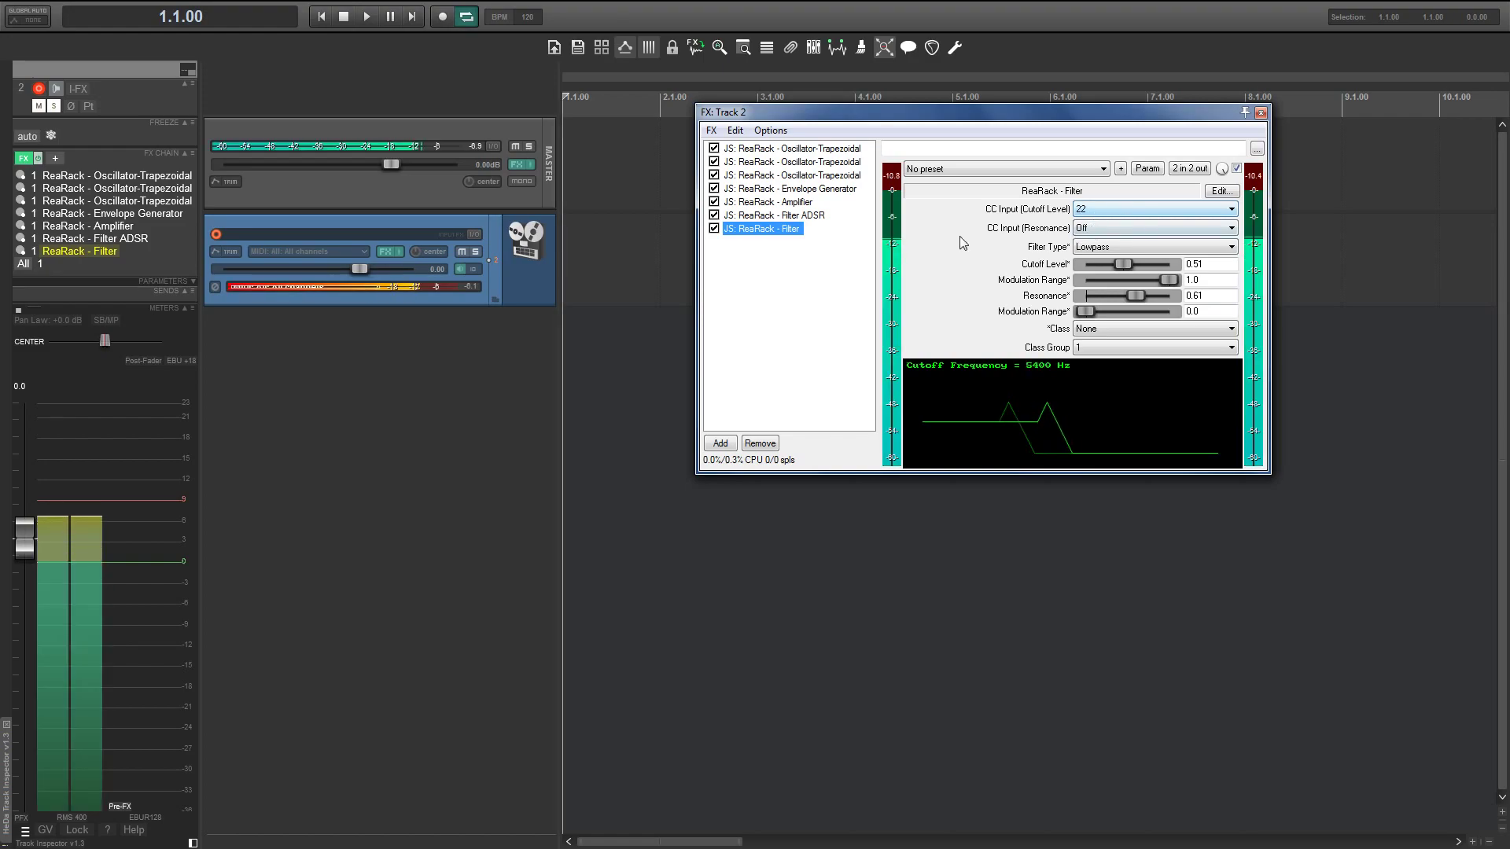
left_click_drag(1123, 264, 1109, 266)
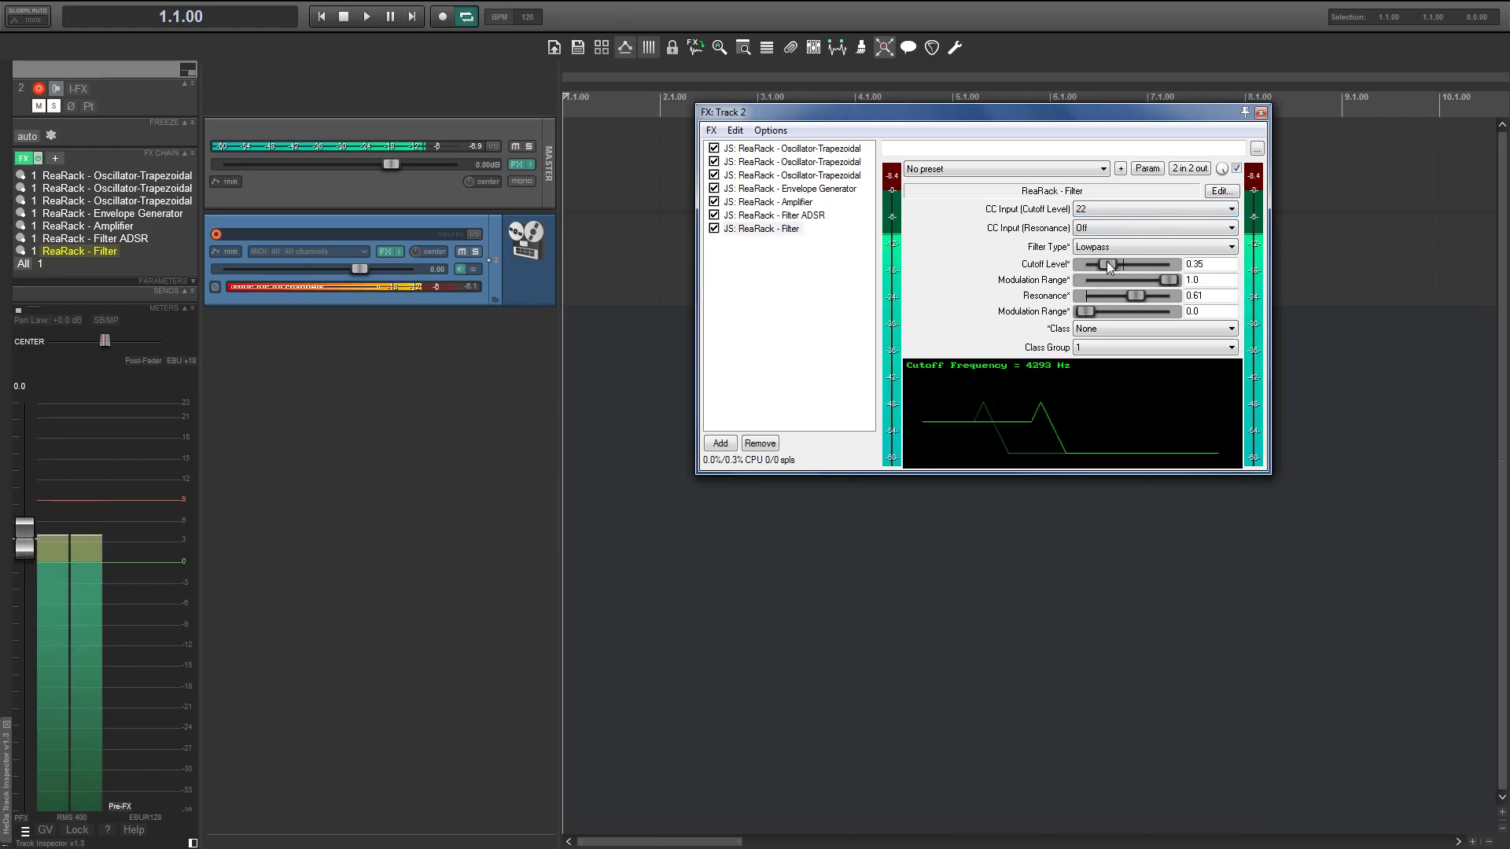
- Set the Filter ADSR's sustain level to 0 and its decay time to 0.294
left_click(787, 216)
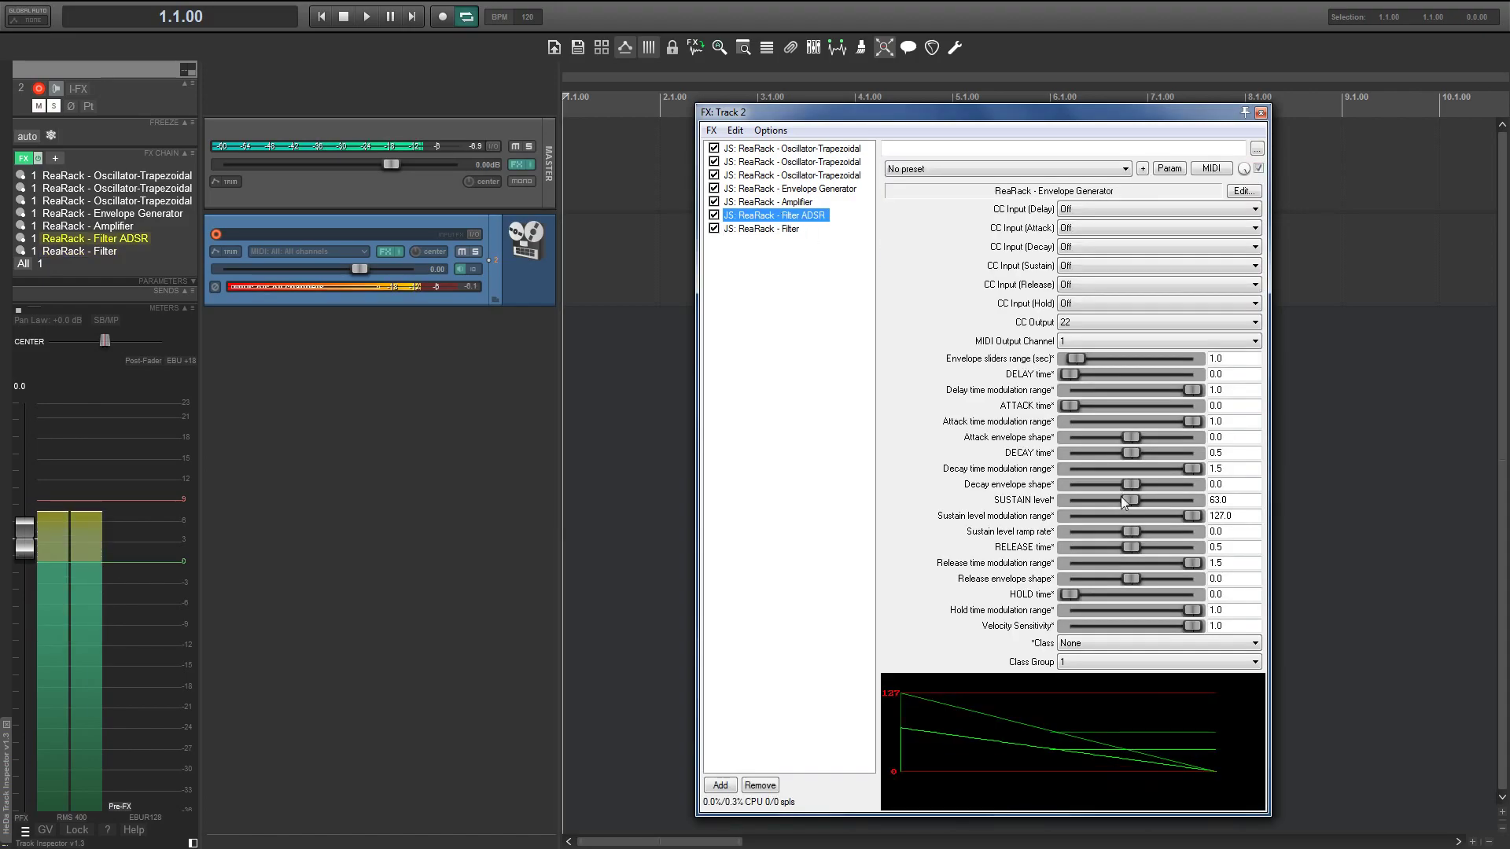
left_click_drag(1126, 498, 1074, 504)
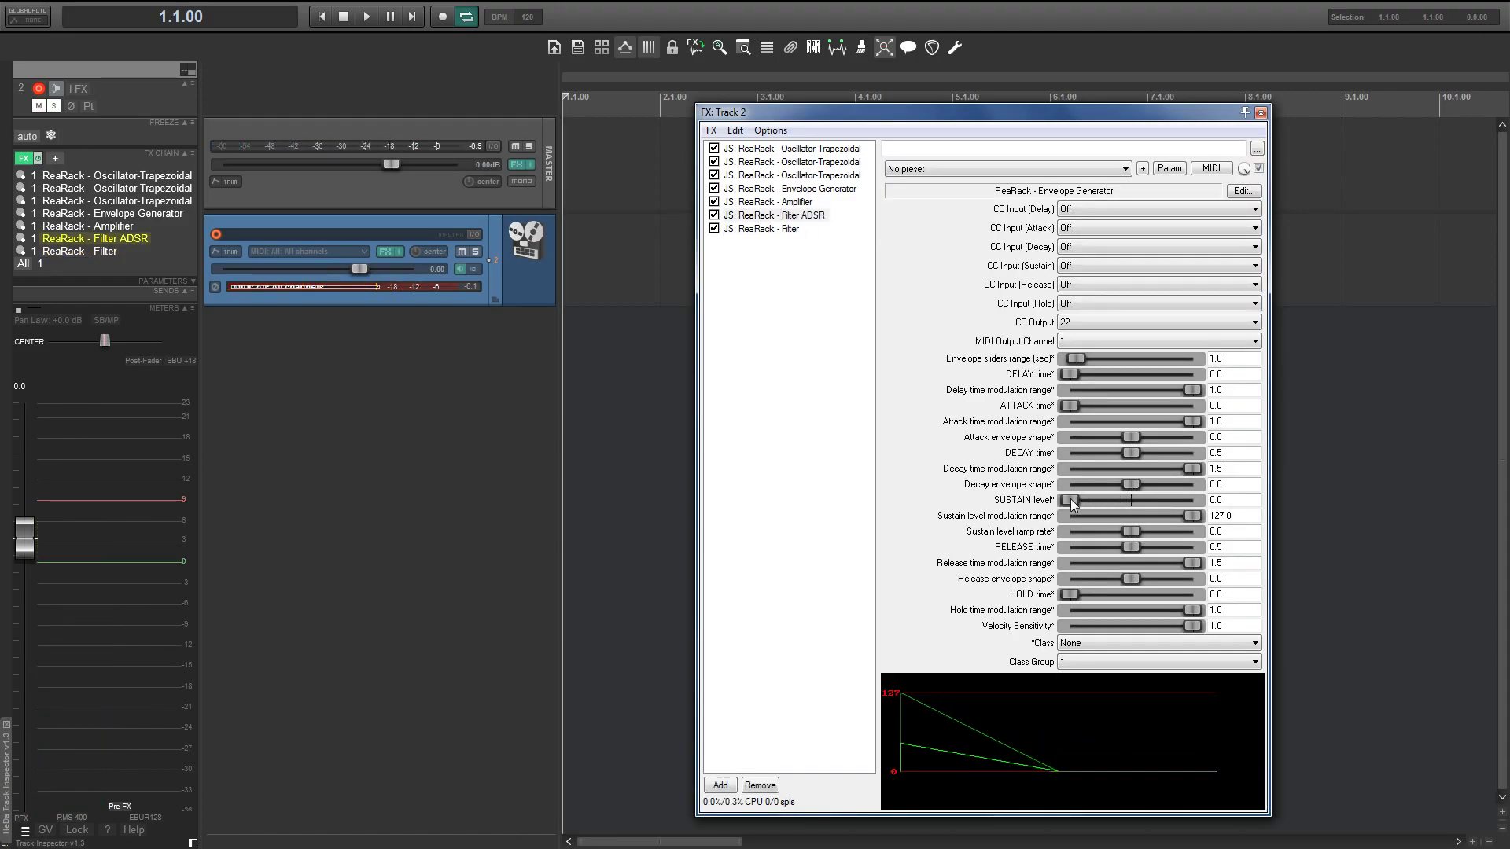
left_click_drag(1123, 451, 1110, 451)
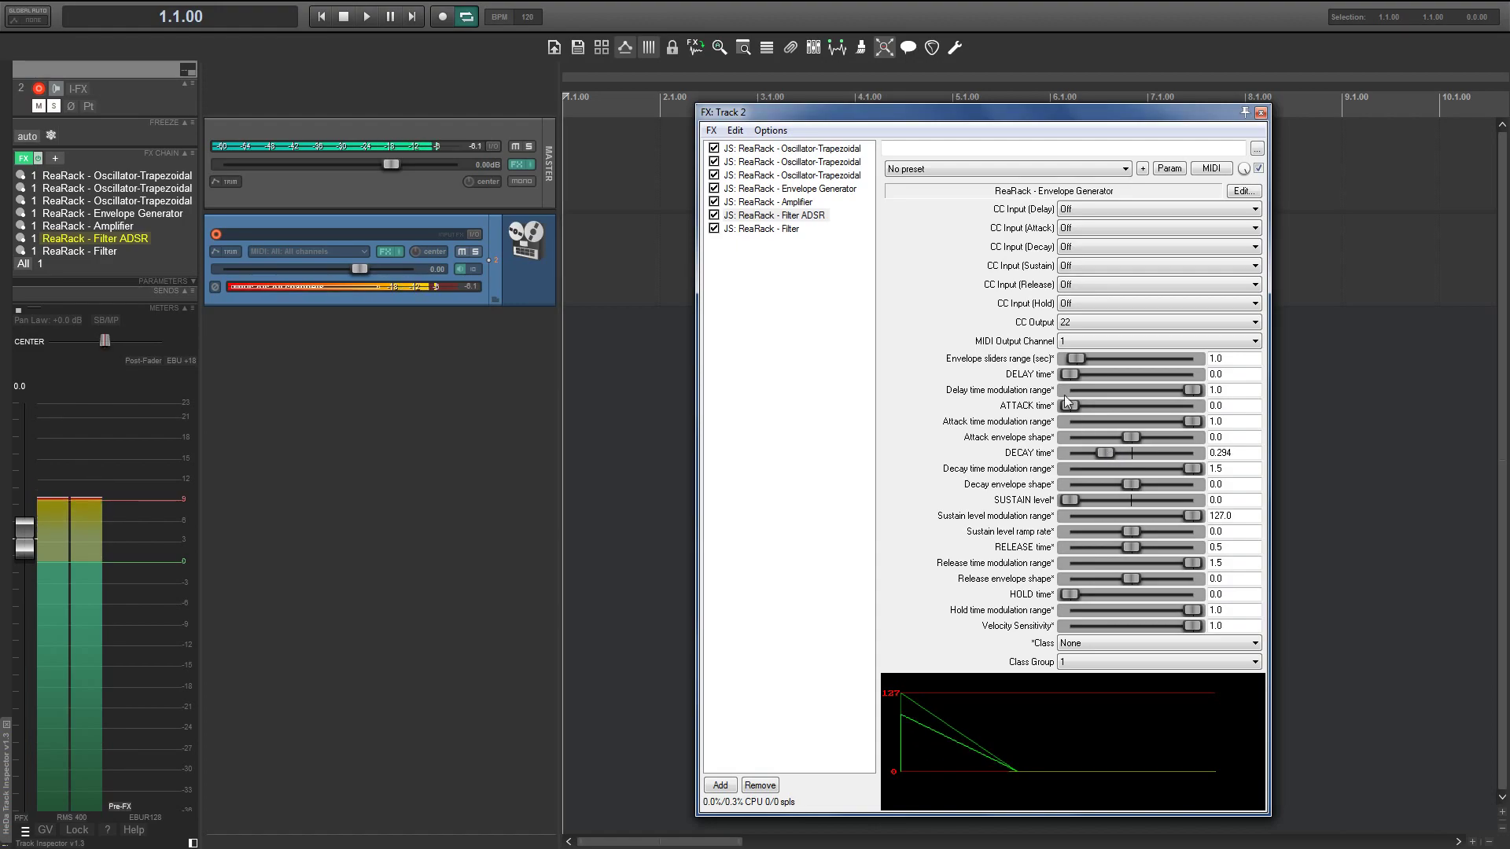
- Set the filter's cutoff level to about 0.46 with modulation range 1.0, and the Filter ADSR's velocity sensitivity to 0.56
left_click(775, 229)
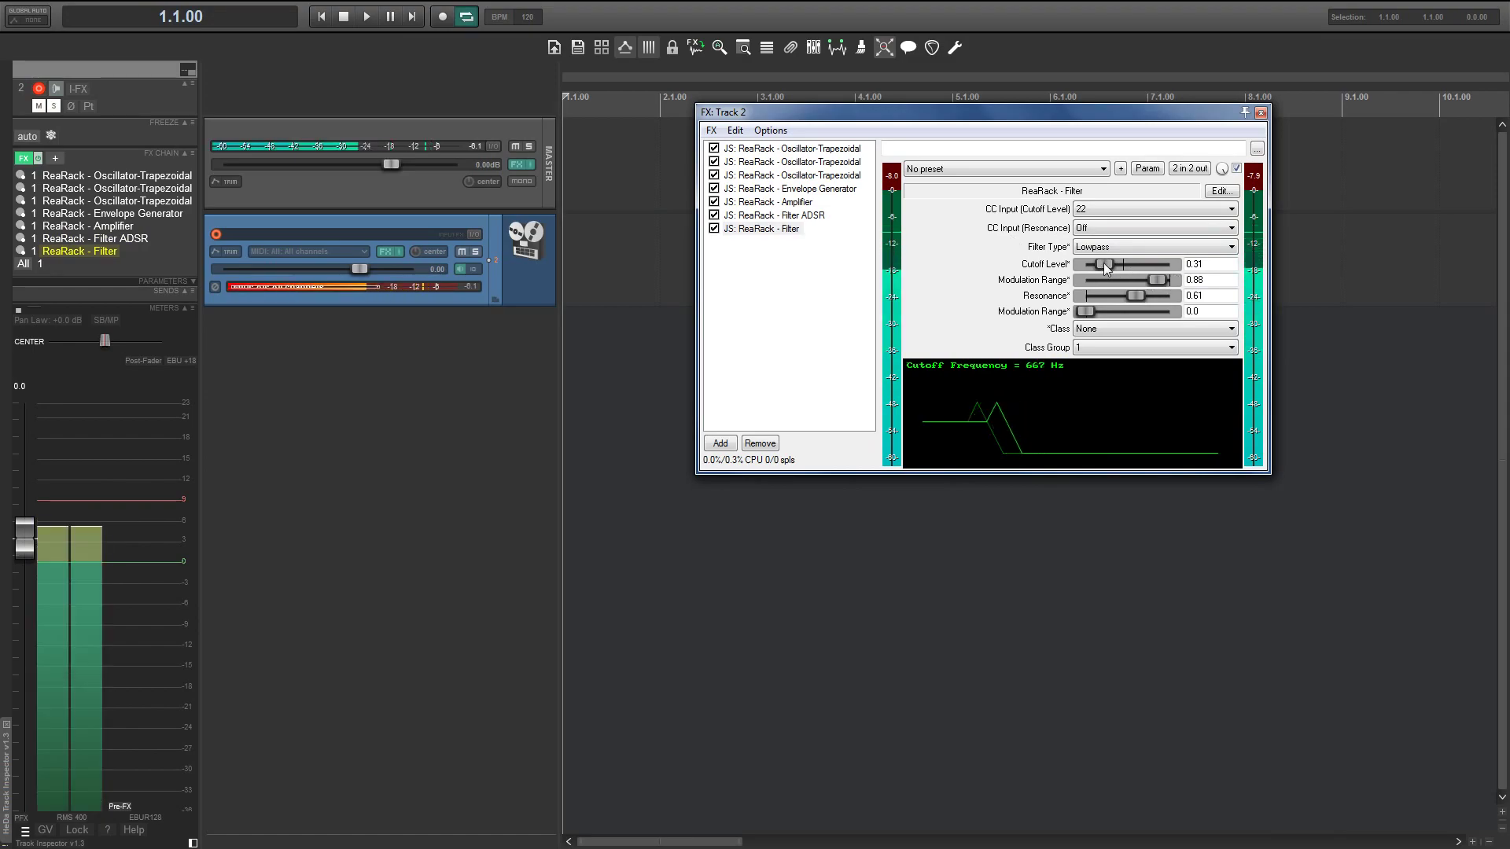
mouse_move(1105, 265)
left_mouse_down()
mouse_move(1169, 280)
mouse_move(1125, 266)
left_mouse_up()
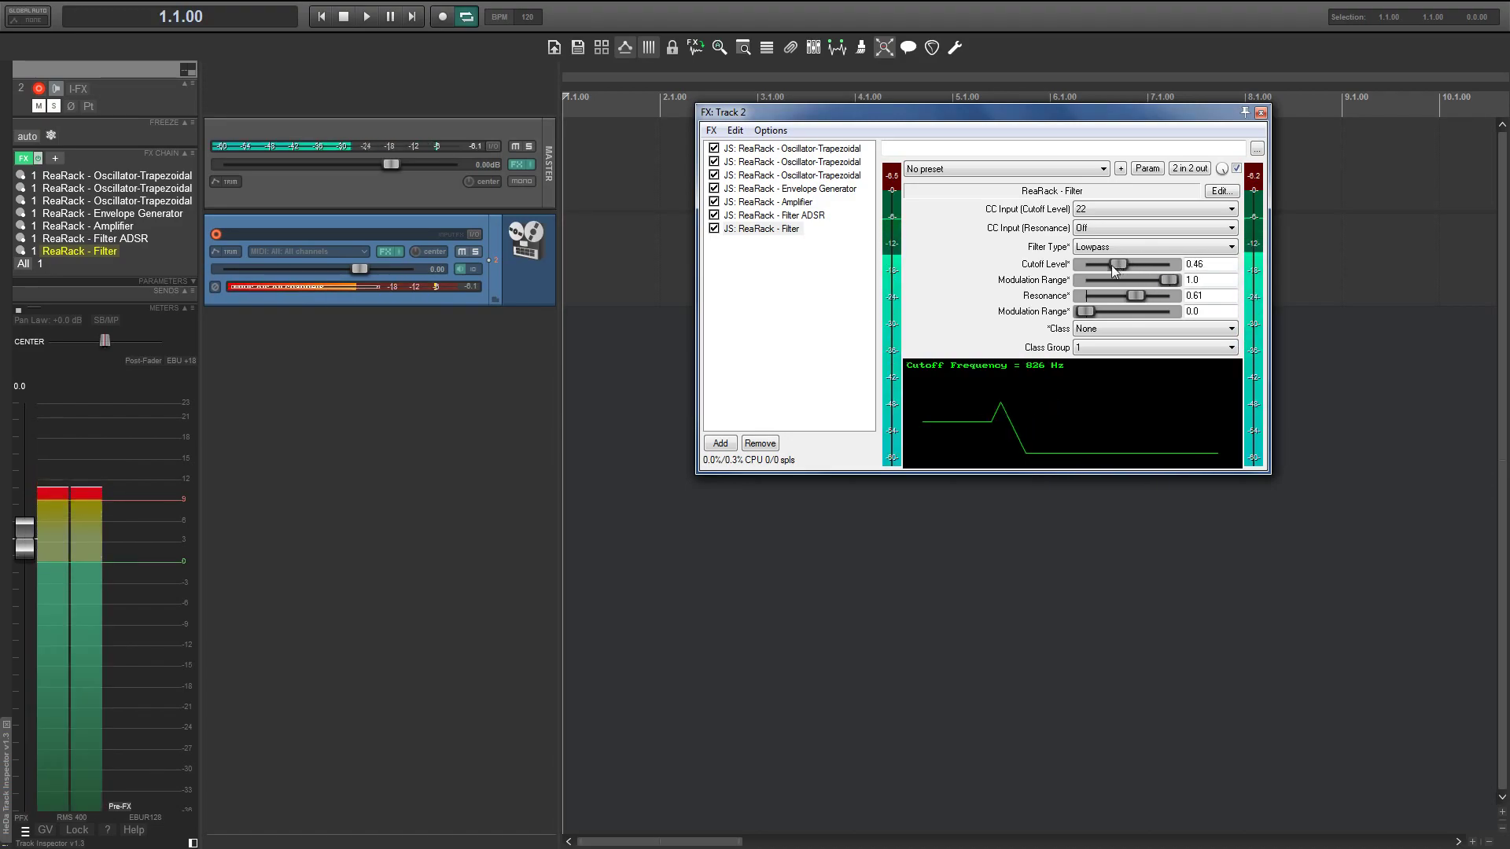
left_click(802, 217)
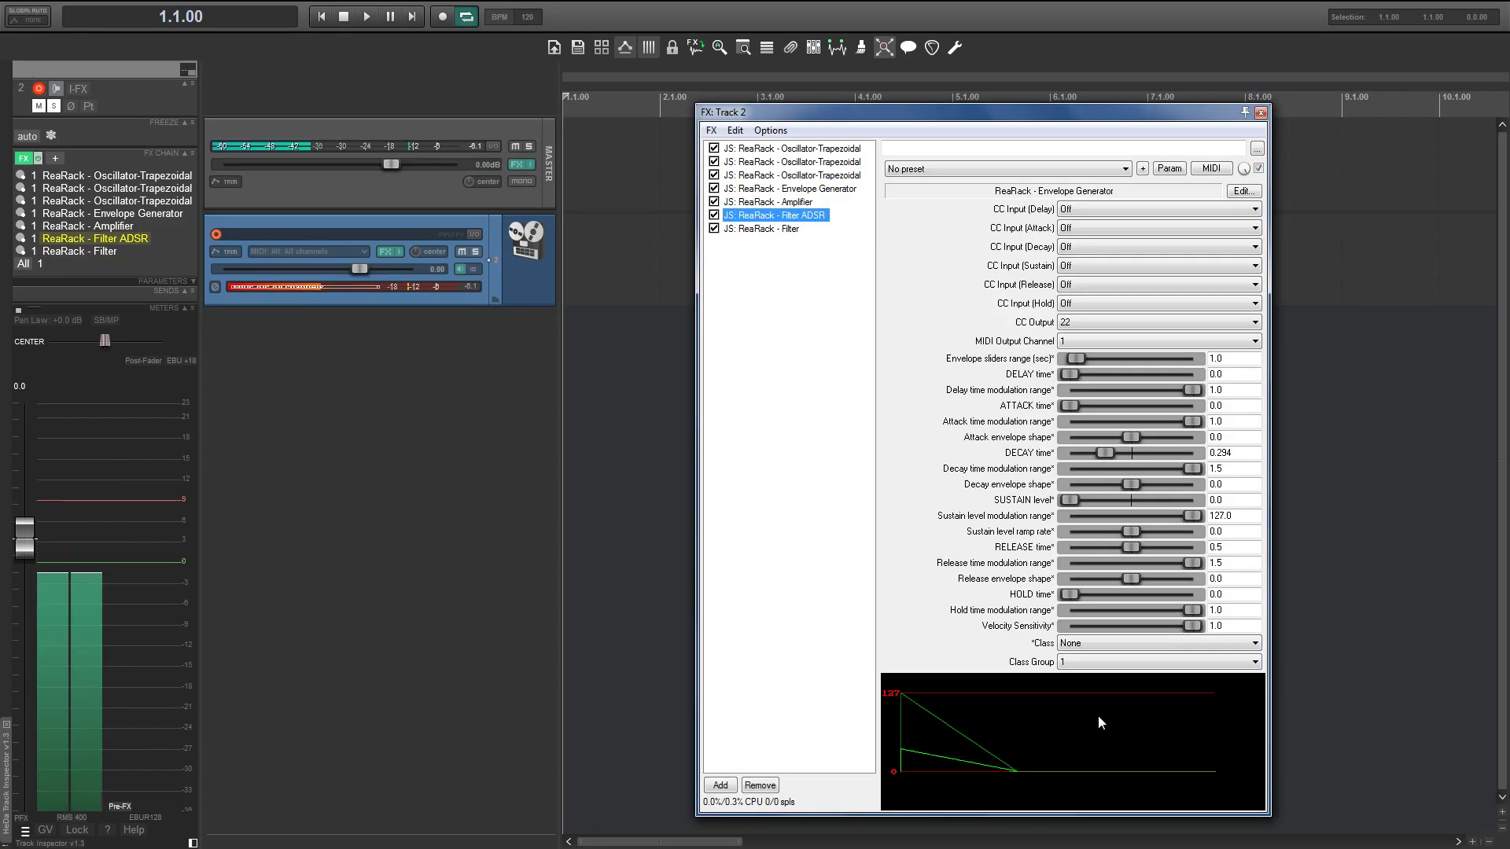
left_click_drag(1166, 621, 1144, 622)
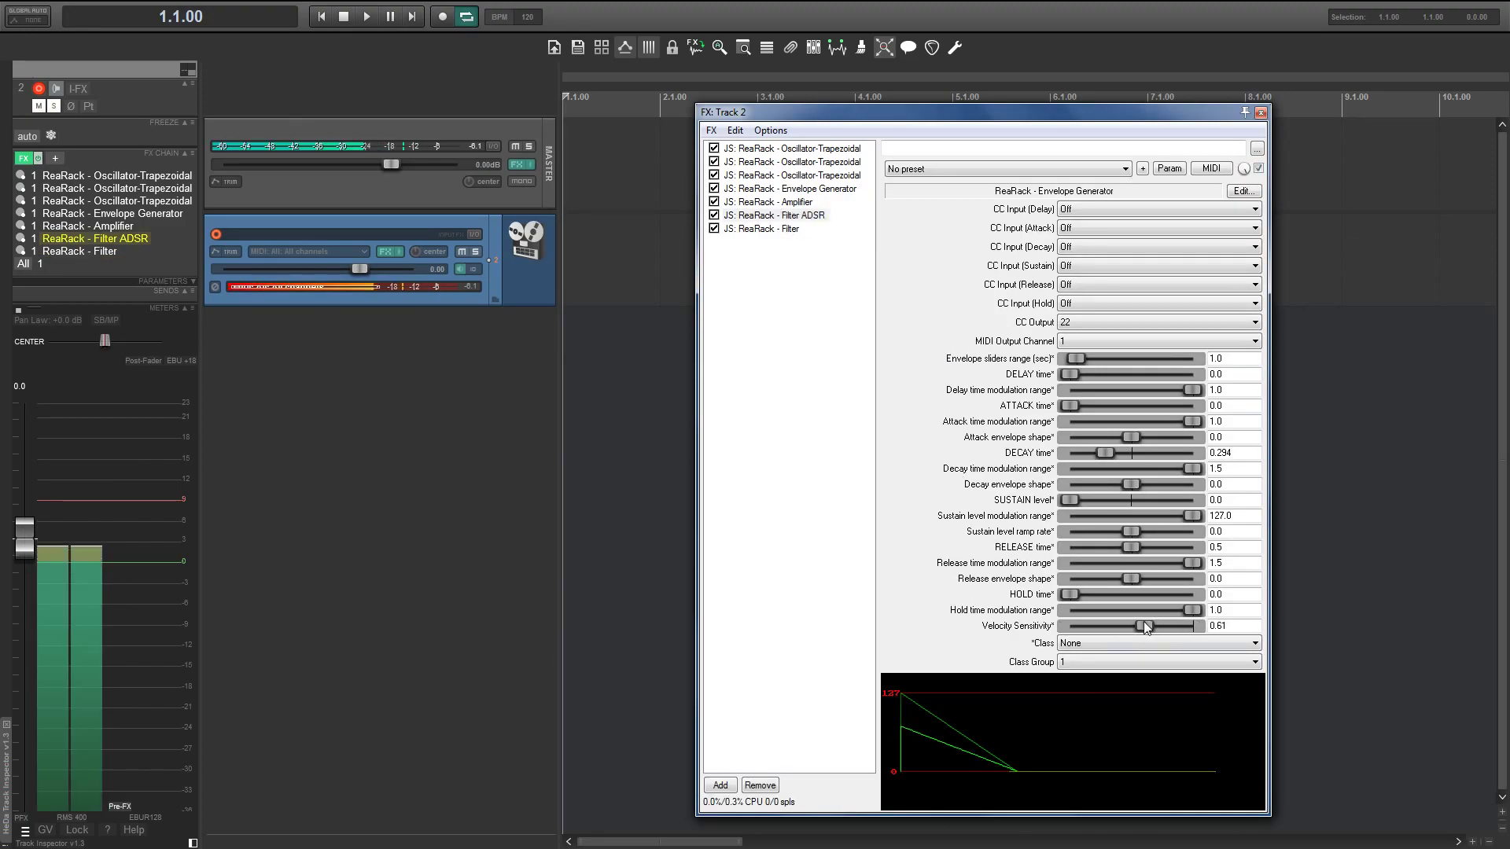
- Add ReaVerbate at the end of the chain with room size 81, stereo width 0.54, lowpass 3542 Hz and wet level -17.8 dB
right_click(778, 263)
left_click(804, 282)
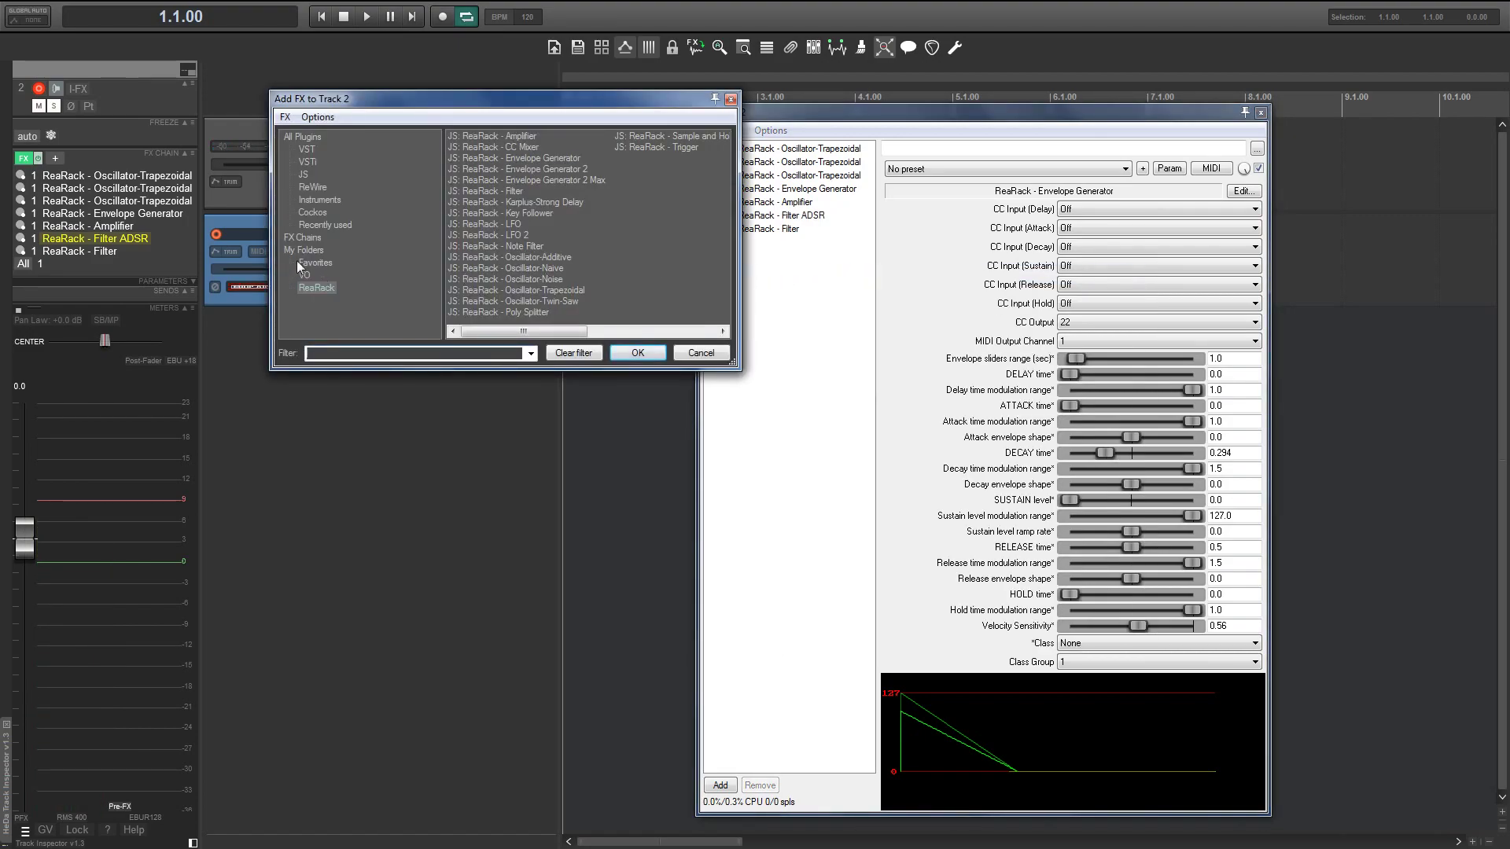
left_click(312, 214)
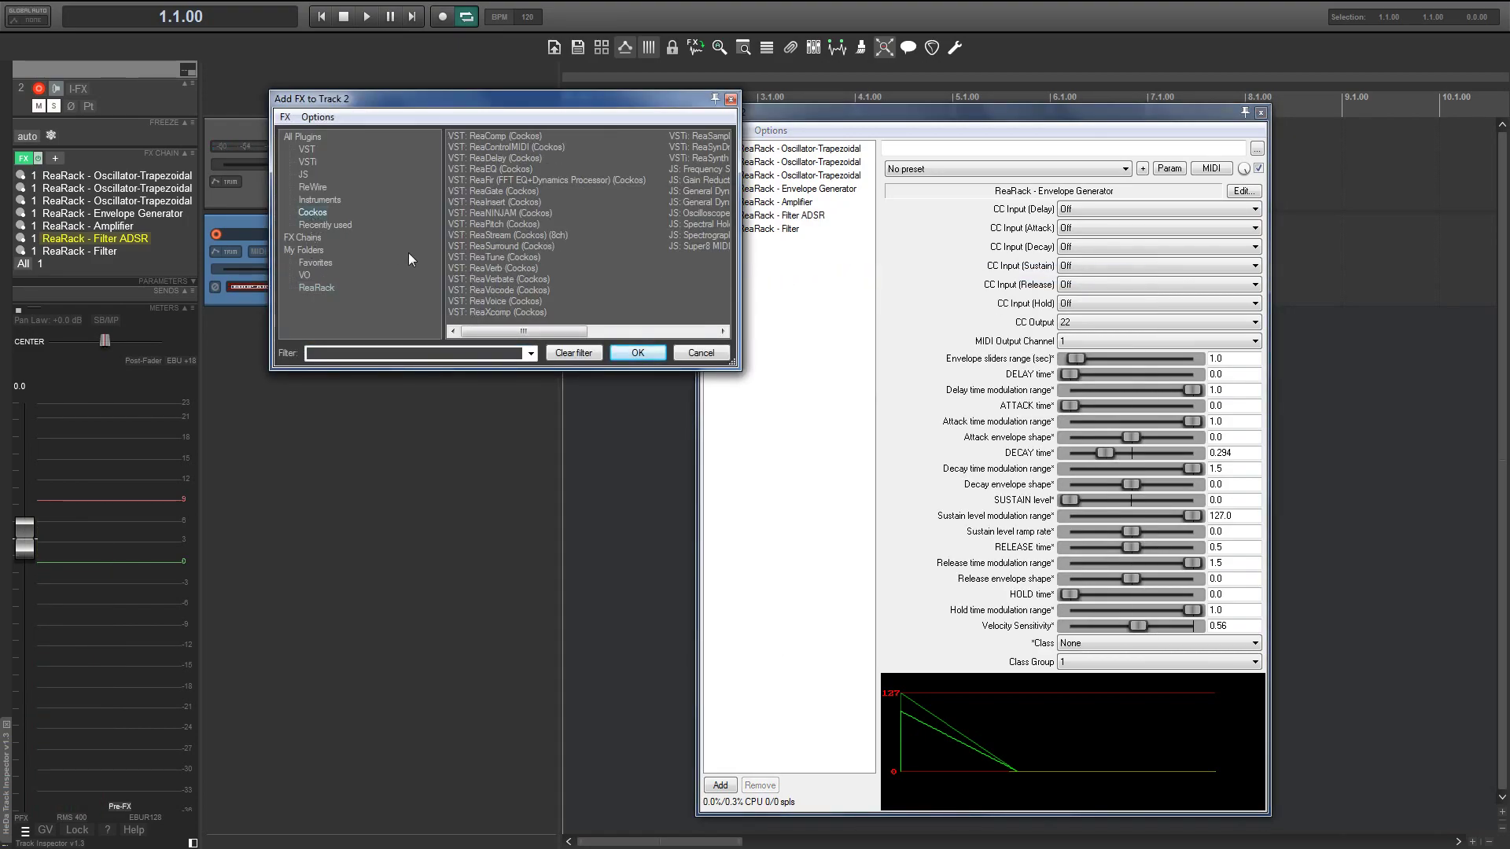
double_click(497, 279)
left_click_drag(1121, 215, 1100, 295)
left_click_drag(921, 253, 921, 282)
- Add ReaDelay after the reverb and set its tap to 1.5 eighth notes, feedback -20.6 dB, lowpass 9997 Hz and pan -1.0
double_click(781, 267)
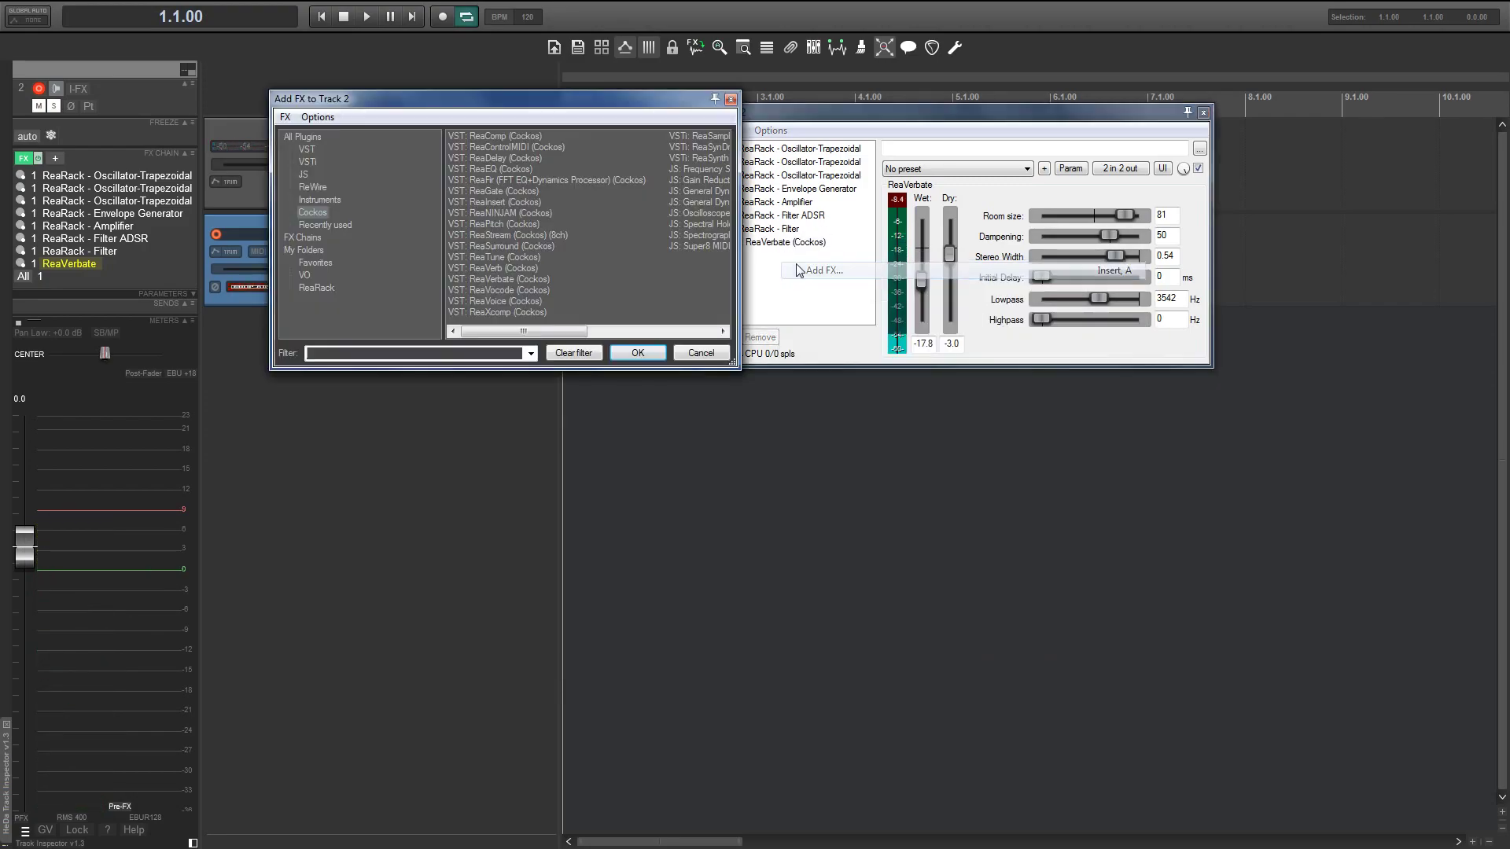
double_click(484, 158)
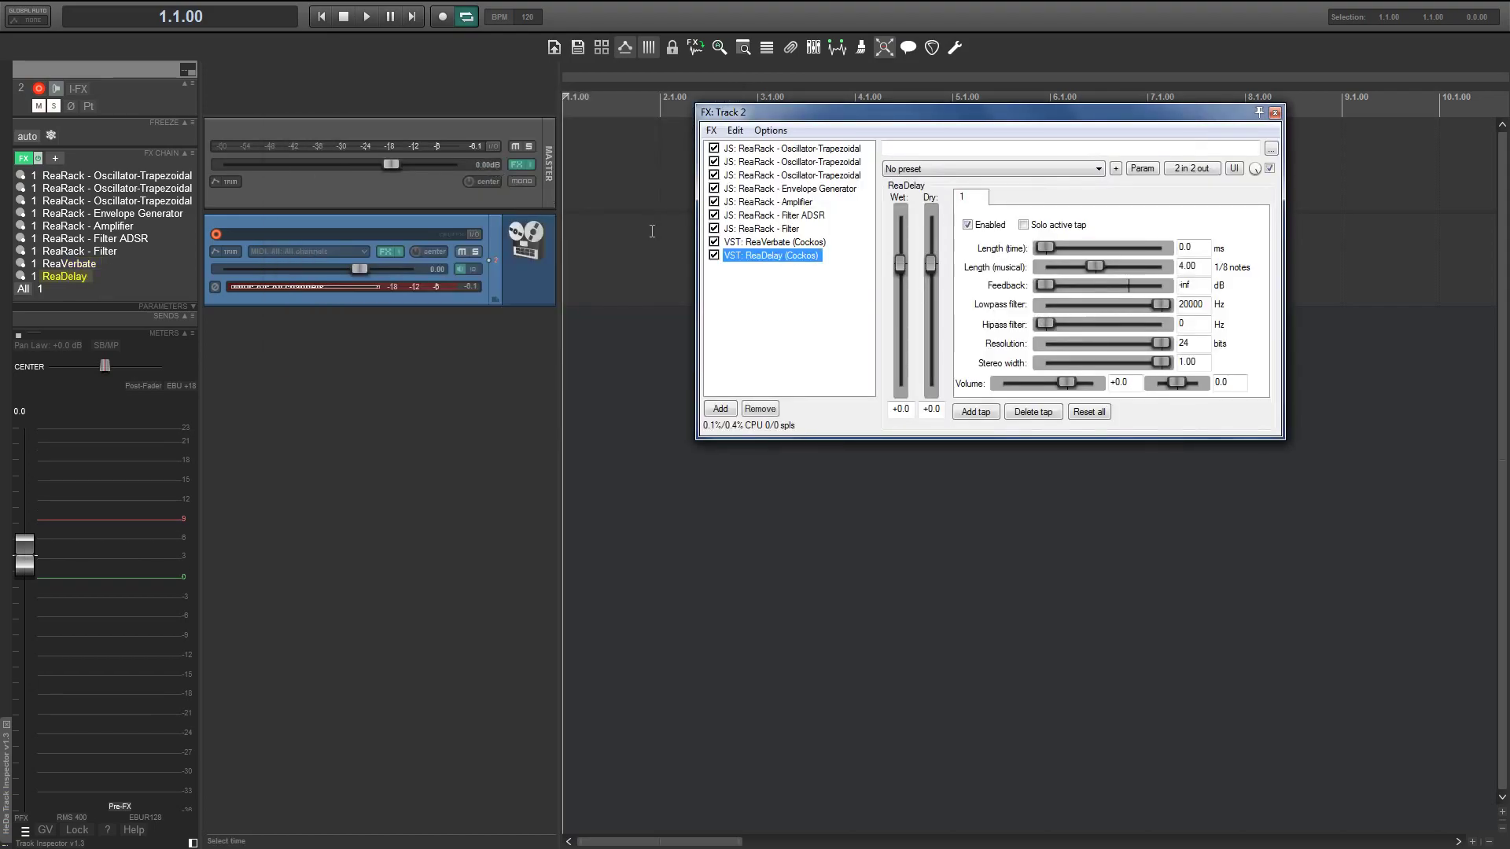
left_click_drag(1046, 286, 1088, 286)
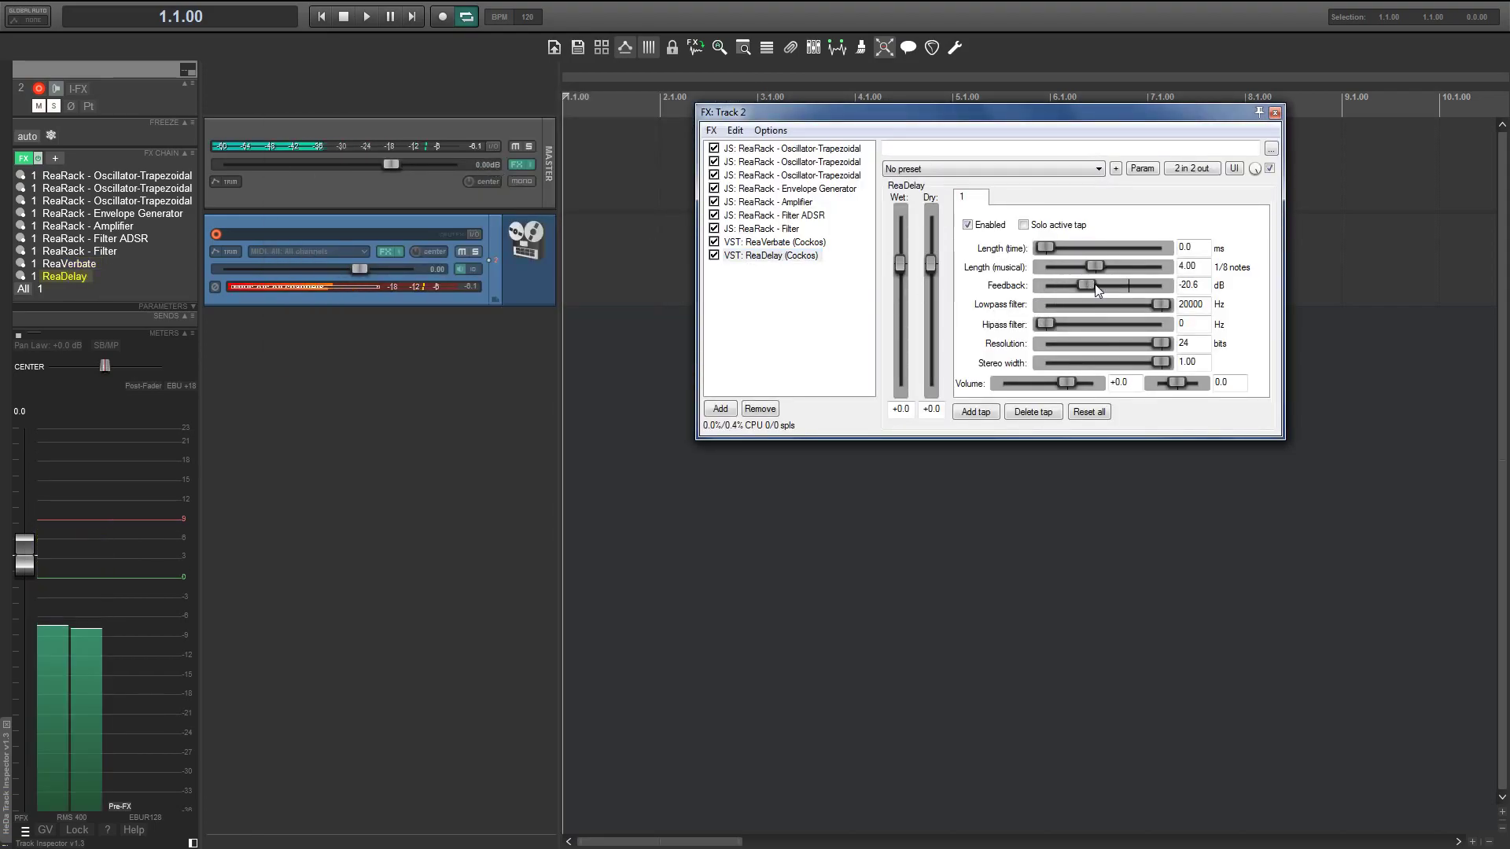
double_click(1192, 267)
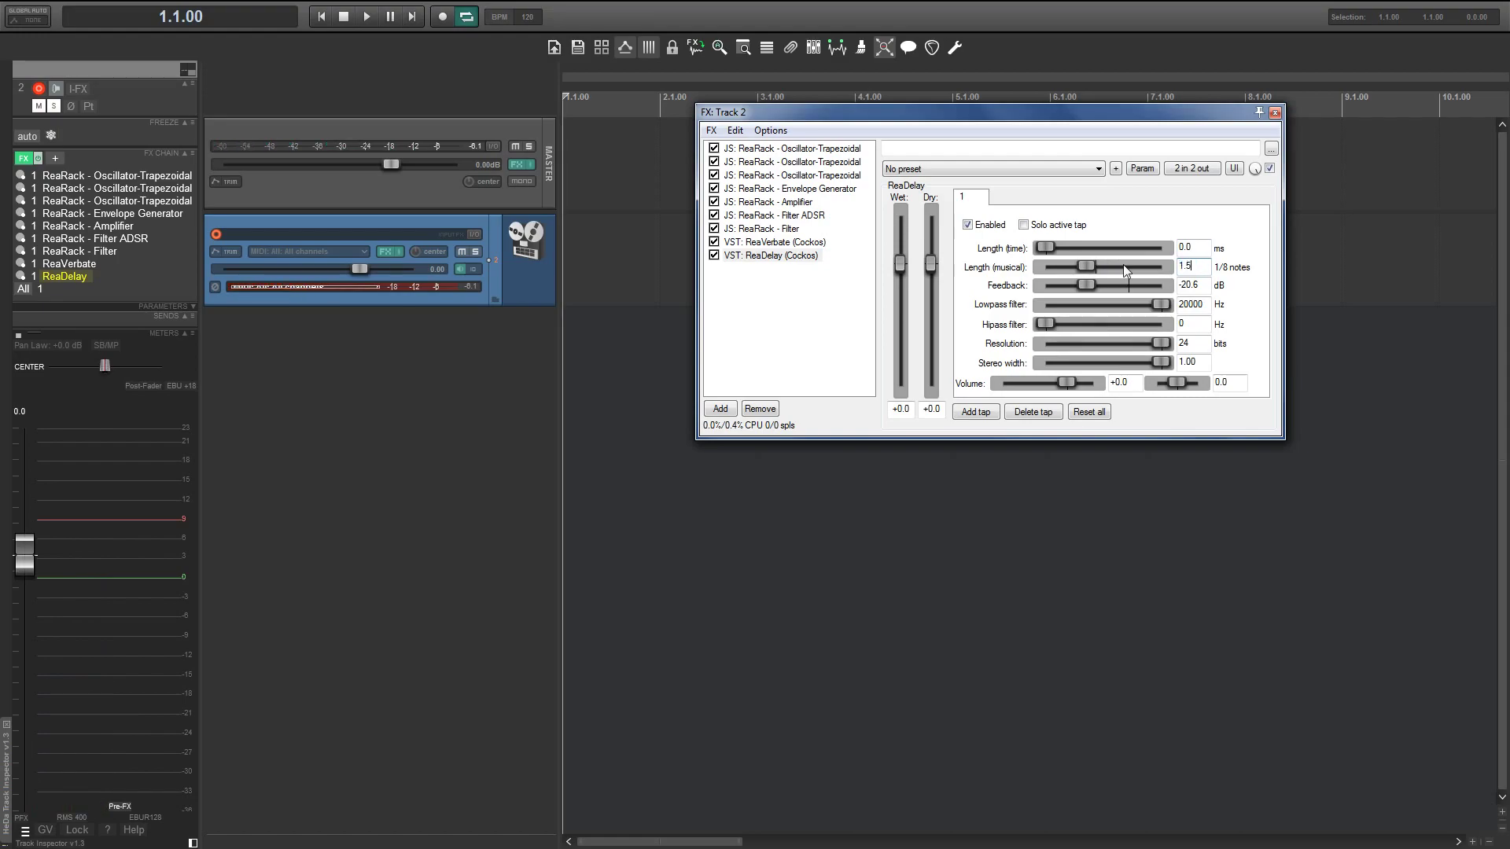
left_click_drag(1161, 304, 1128, 305)
left_click_drag(1176, 383, 1155, 383)
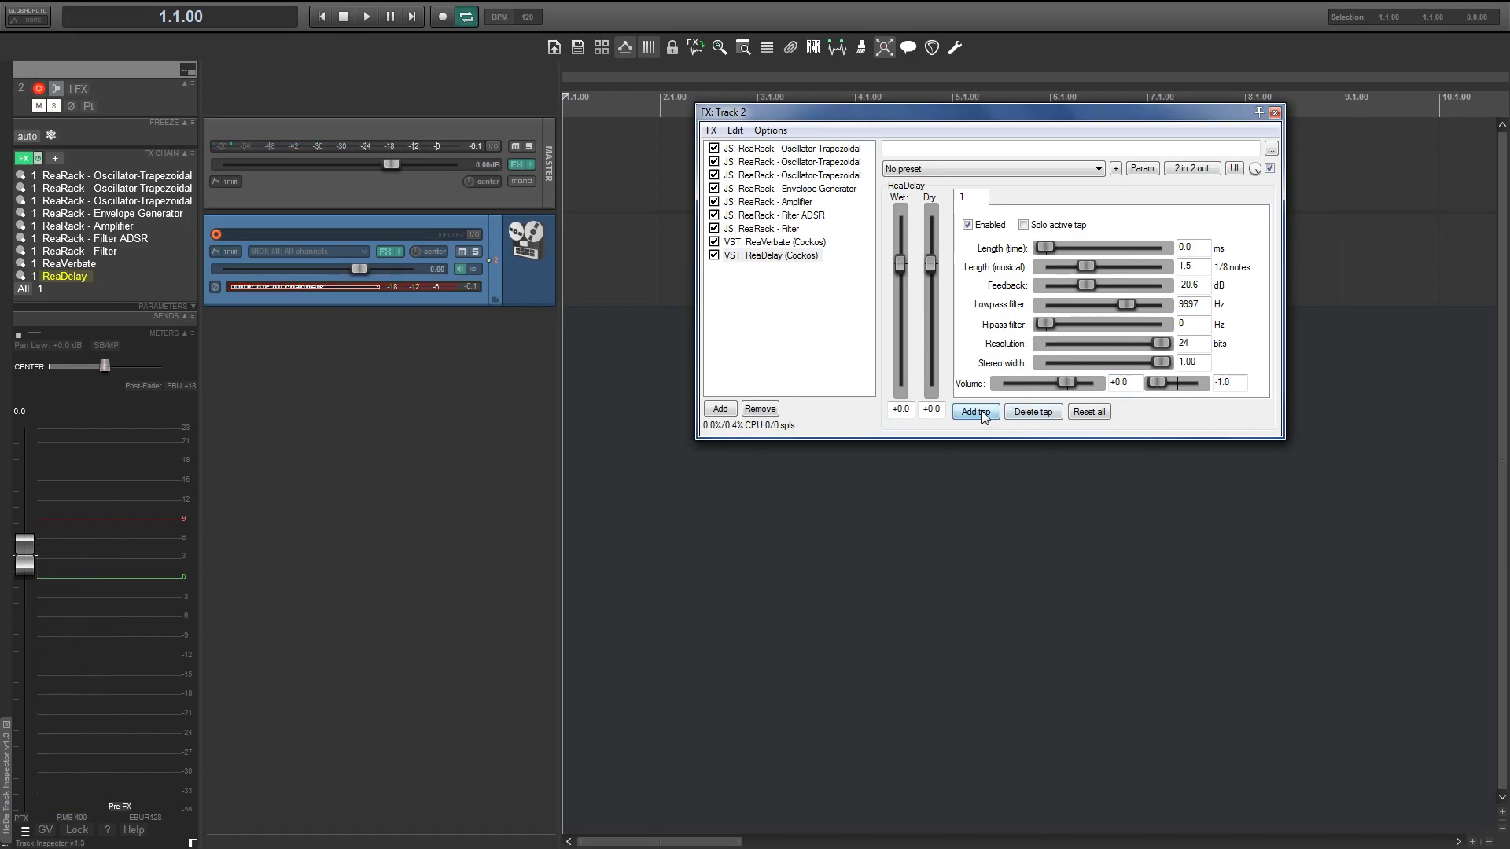
- Add a second delay tap with pan 1.0, length 2 eighth notes and lowpass 8321 Hz, and set the delay's wet level to -15.9 dB
left_click_drag(1156, 383, 1199, 383)
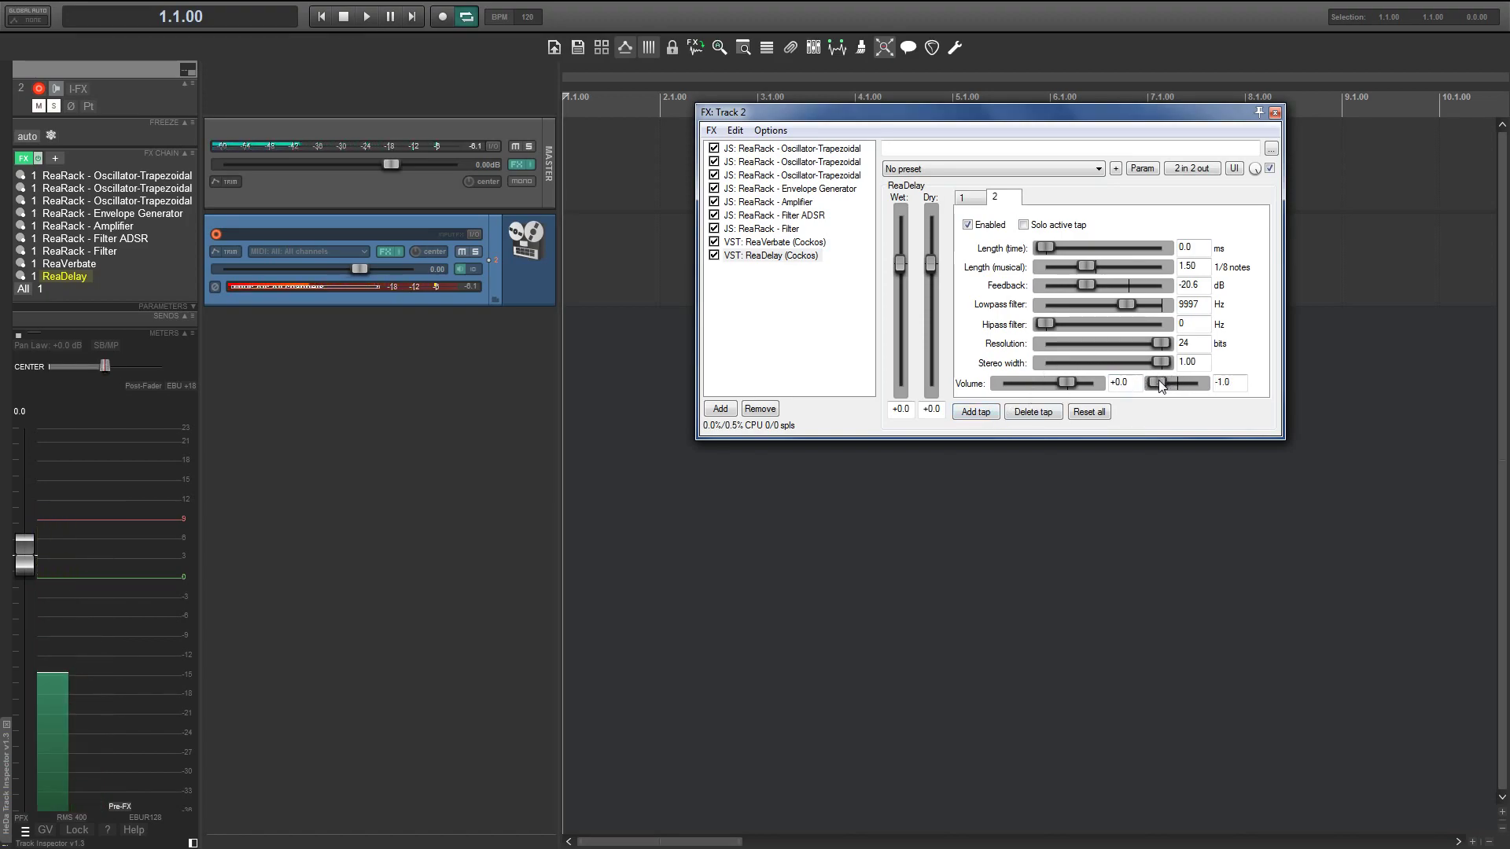
double_click(1190, 266)
type("2")
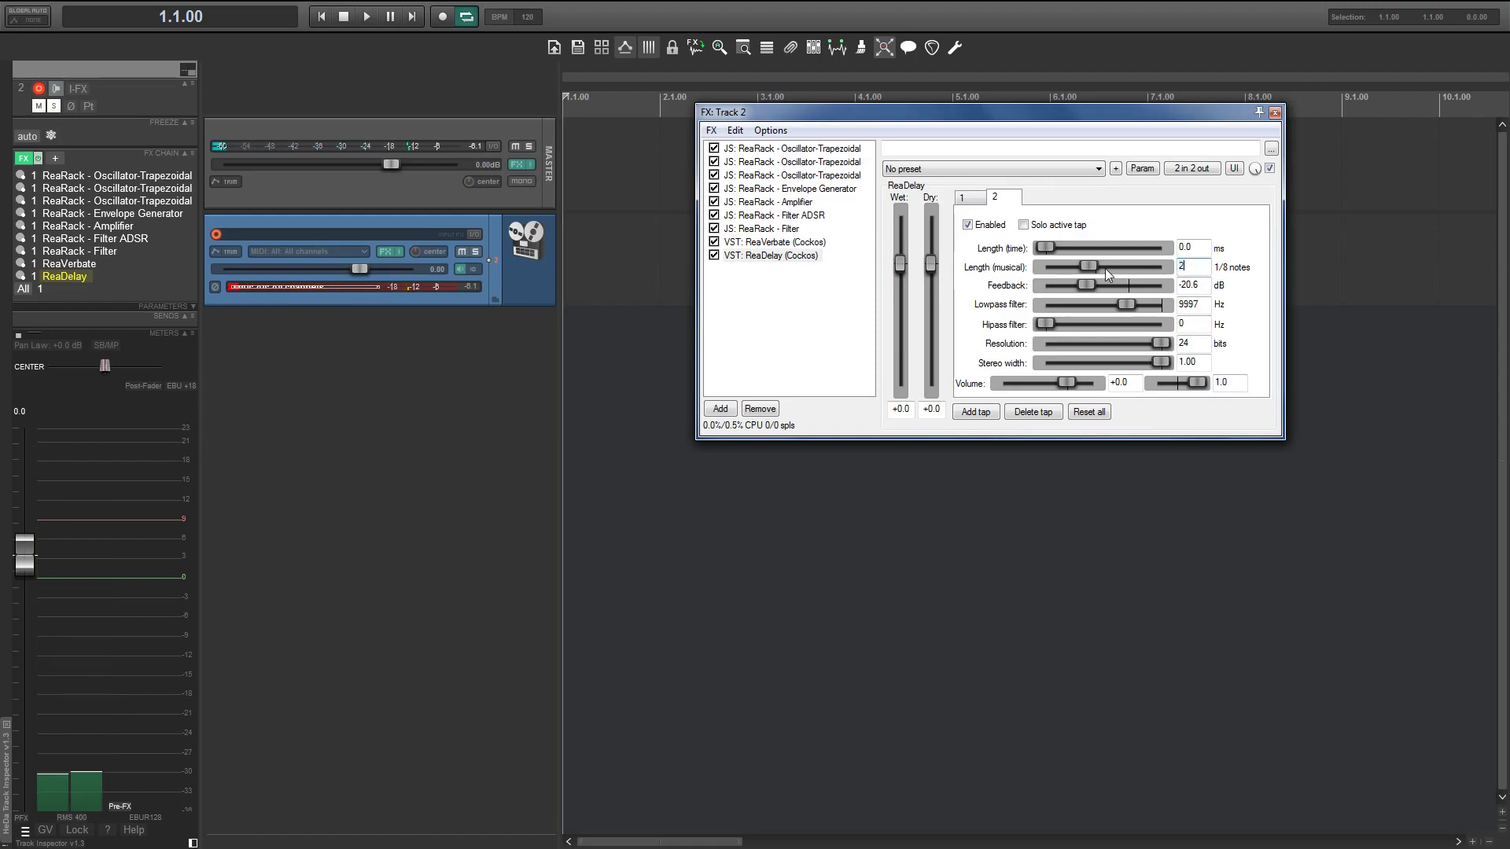
left_click_drag(1126, 304, 1121, 306)
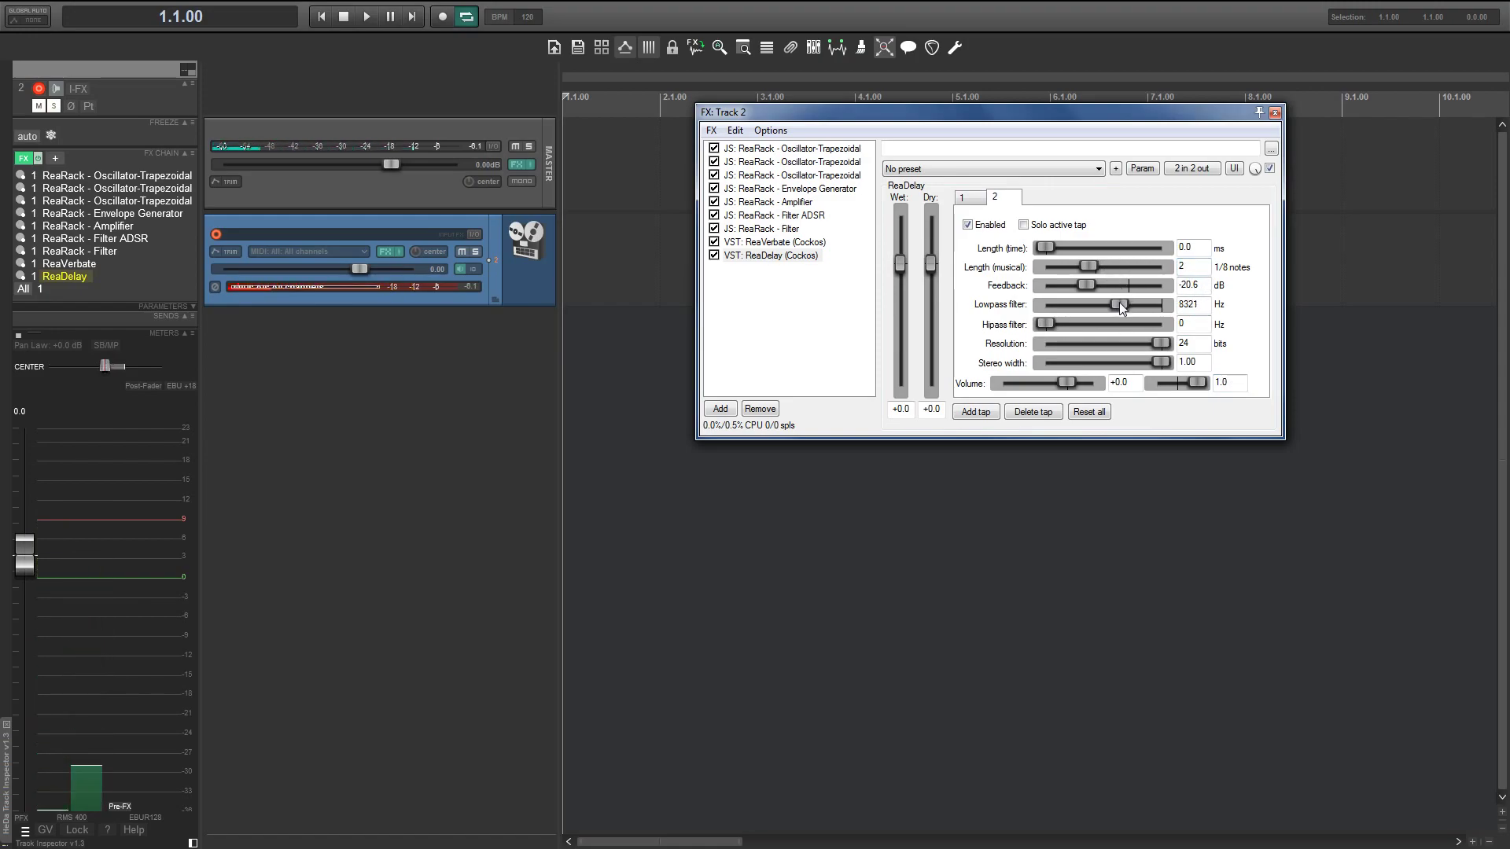
left_click_drag(900, 264, 896, 314)
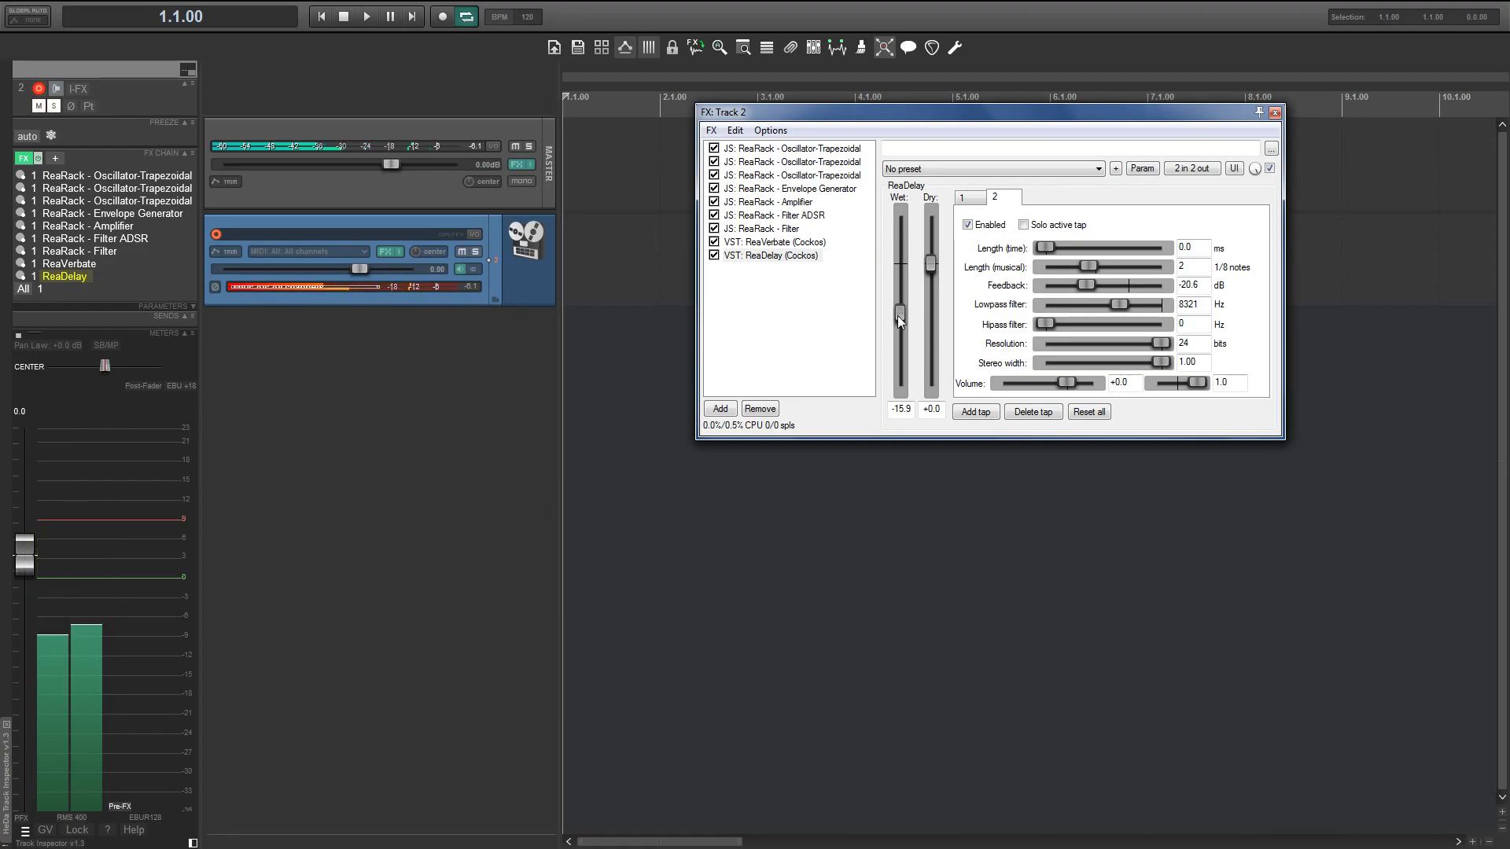
key("Escape")
- Insert the drum and bassline tracks from the FunkyDrumsAndBassLine track template
key("alt")
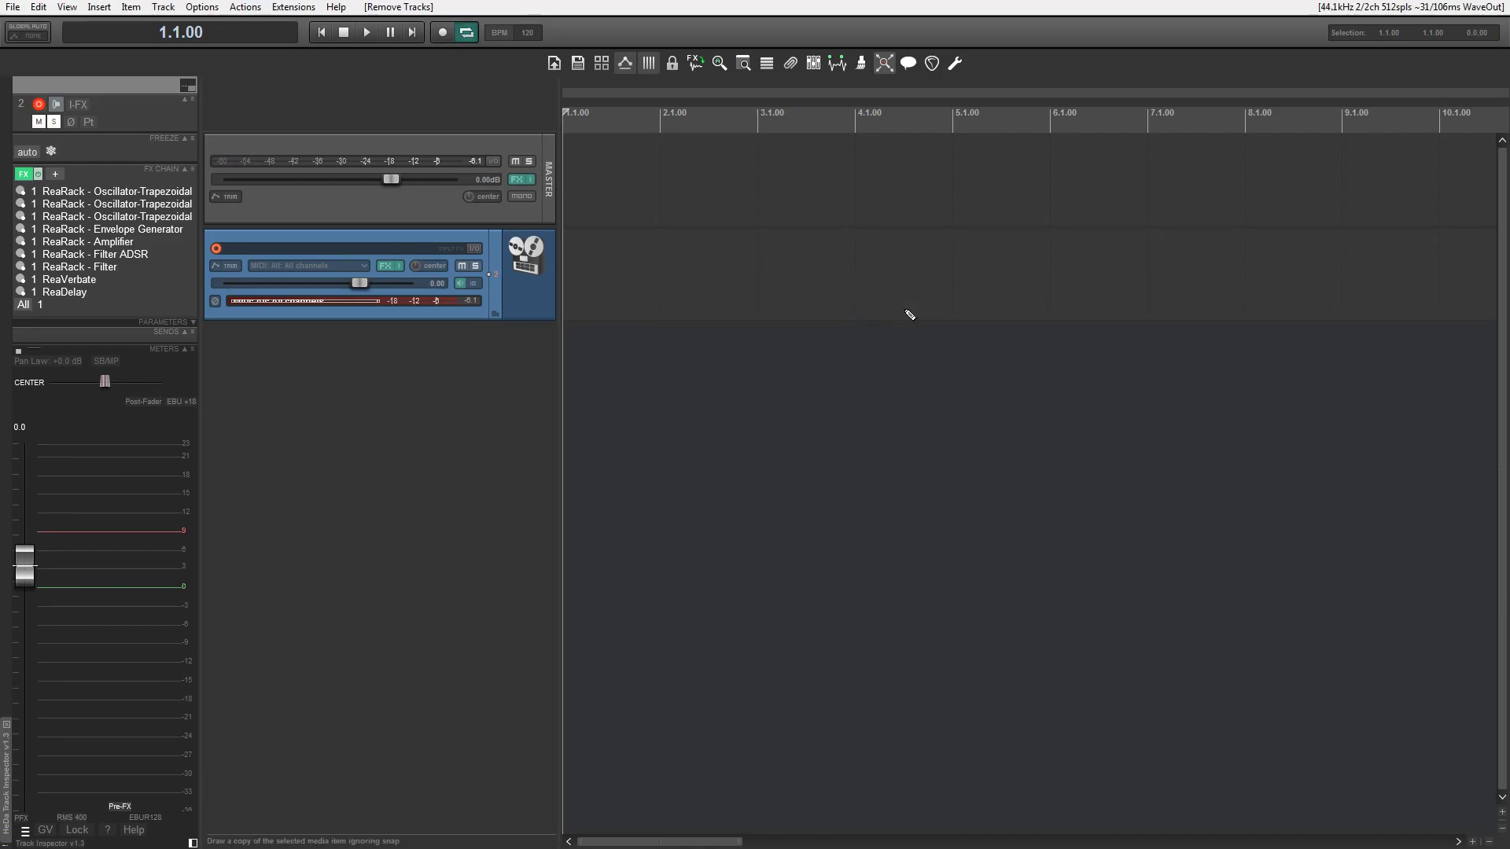
left_click(180, 7)
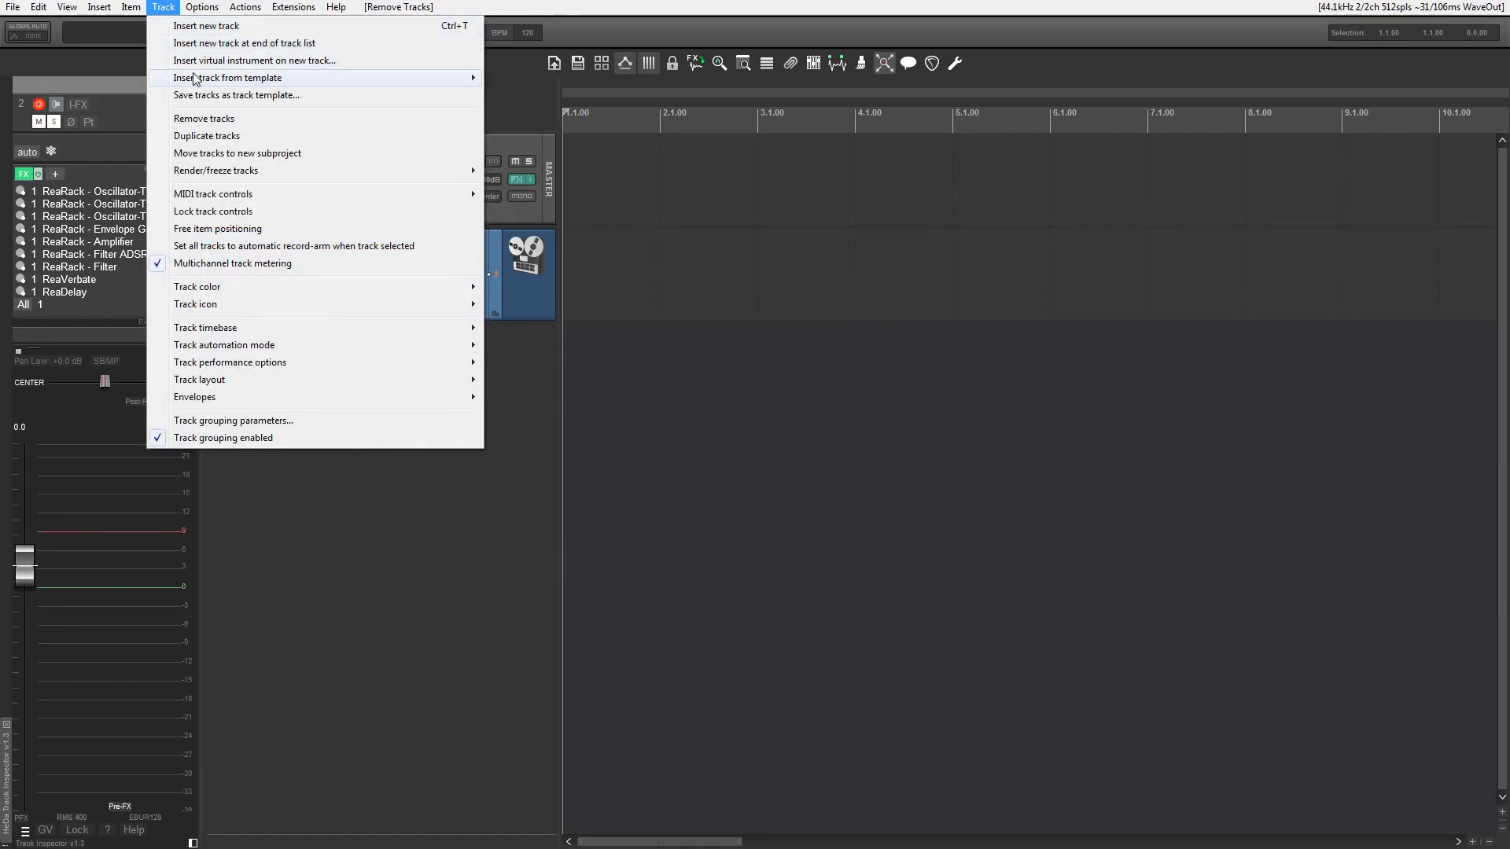
mouse_move(341, 78)
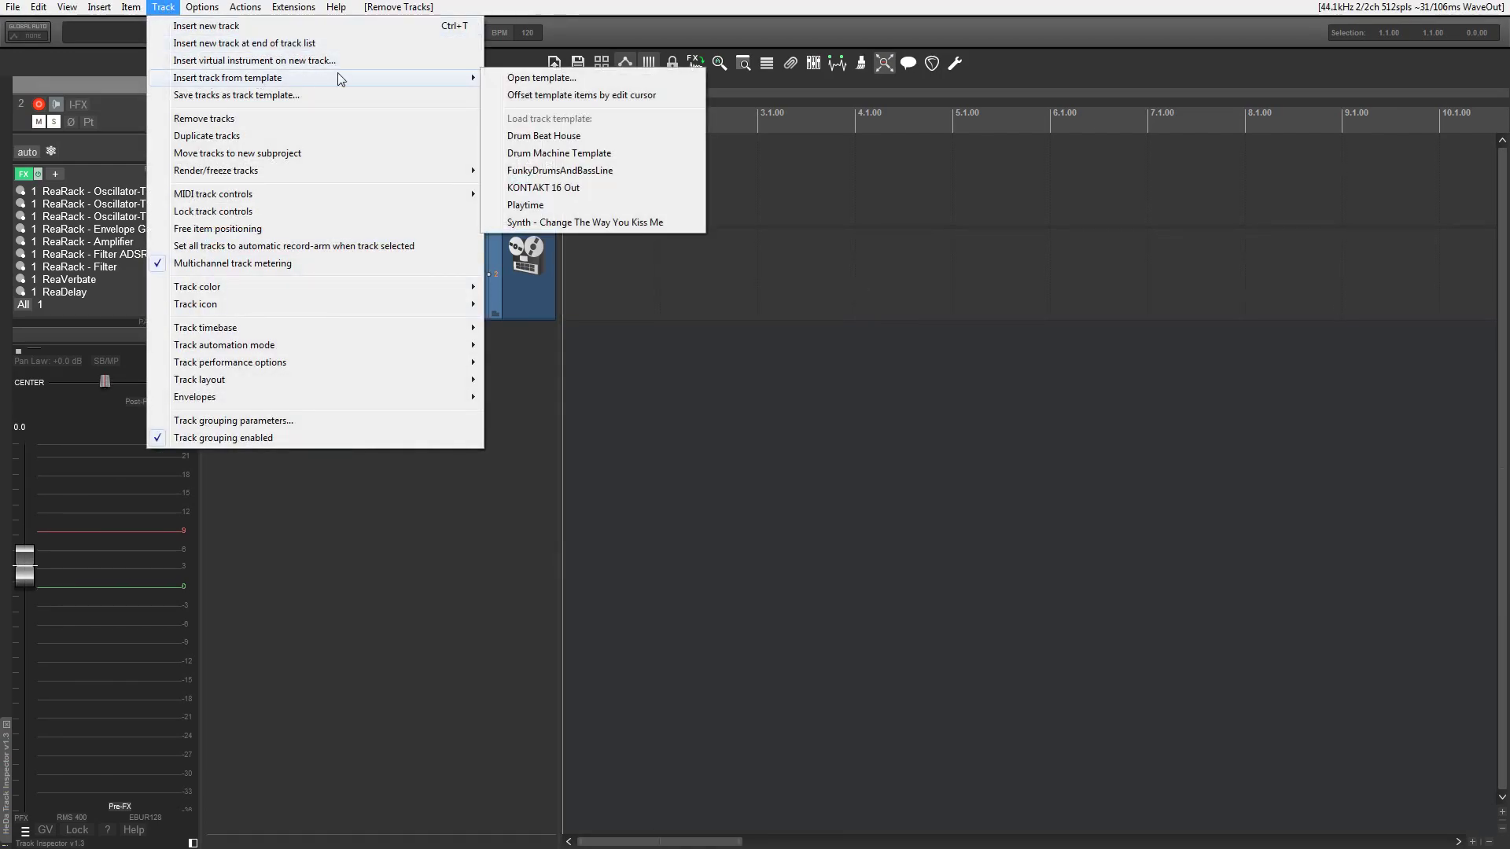
left_click(559, 171)
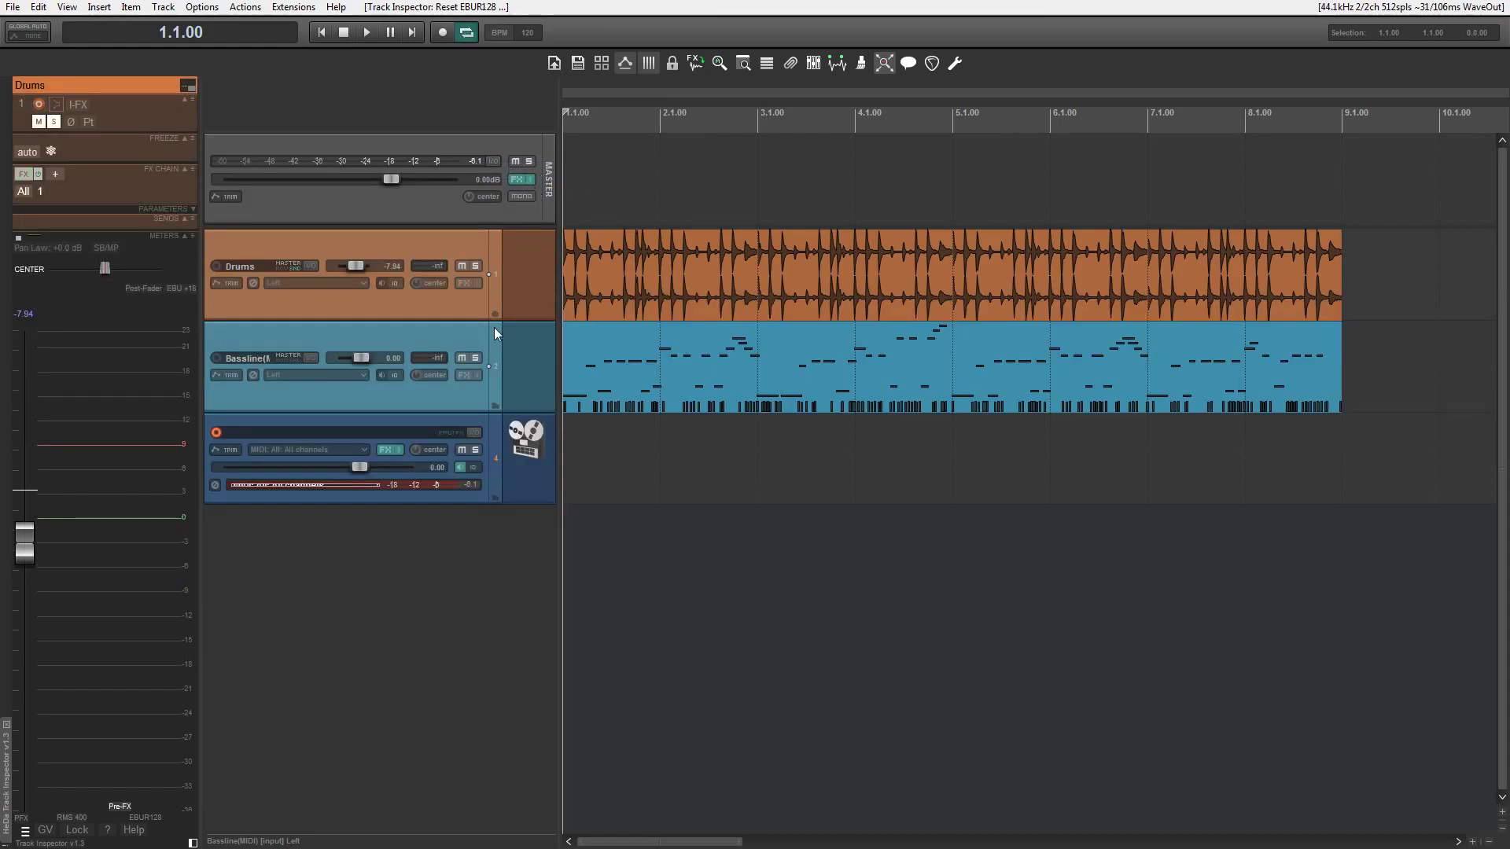
- Nest the Bassline(MIDI) track under the synth track as its child and give it the synth track's blue colour
left_click_drag(405, 334, 328, 511)
left_click_drag(366, 417, 366, 374)
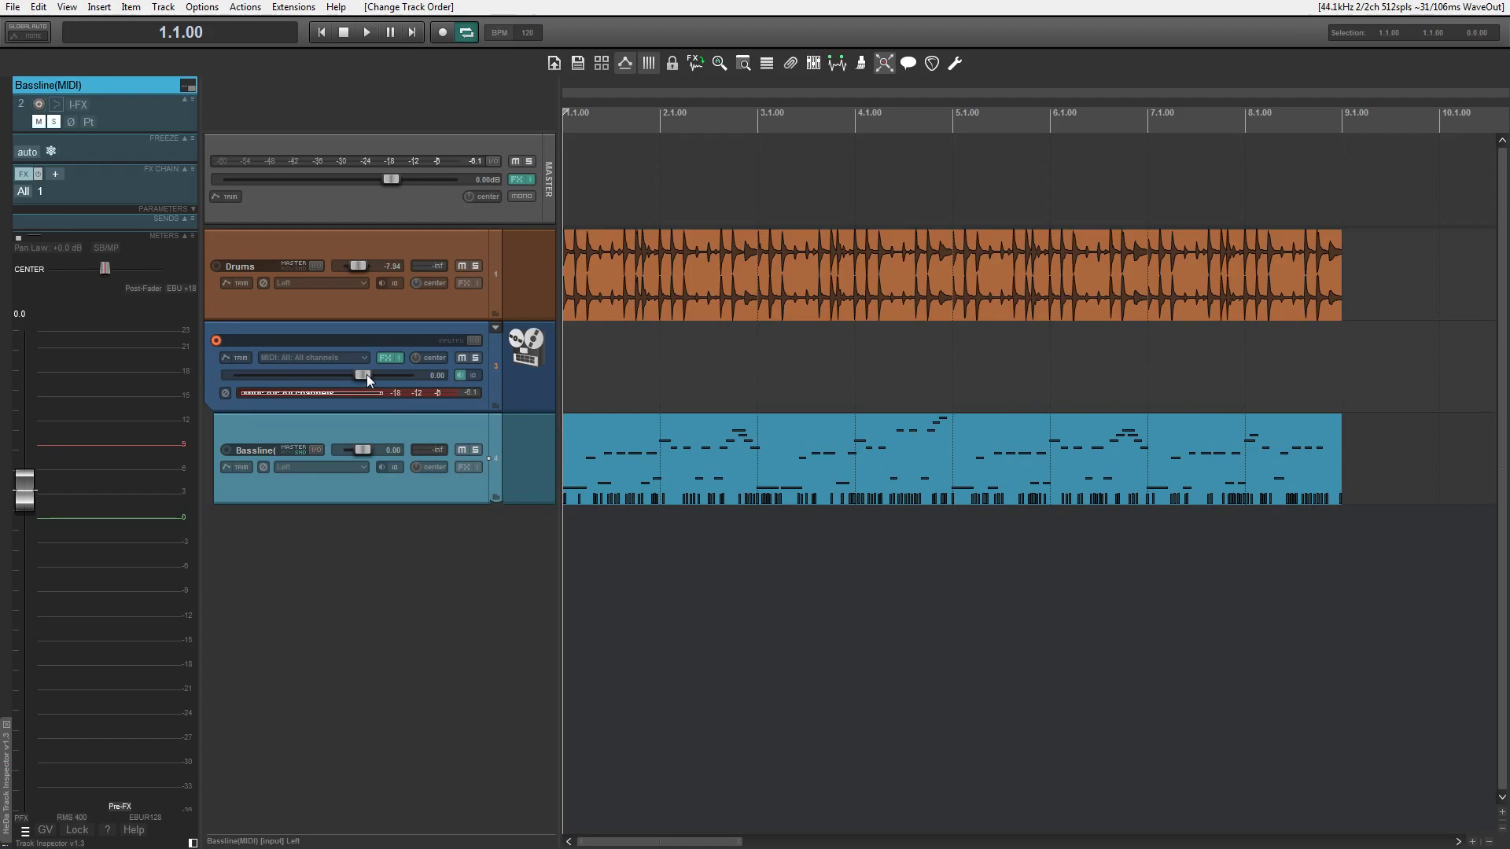
left_click(519, 385)
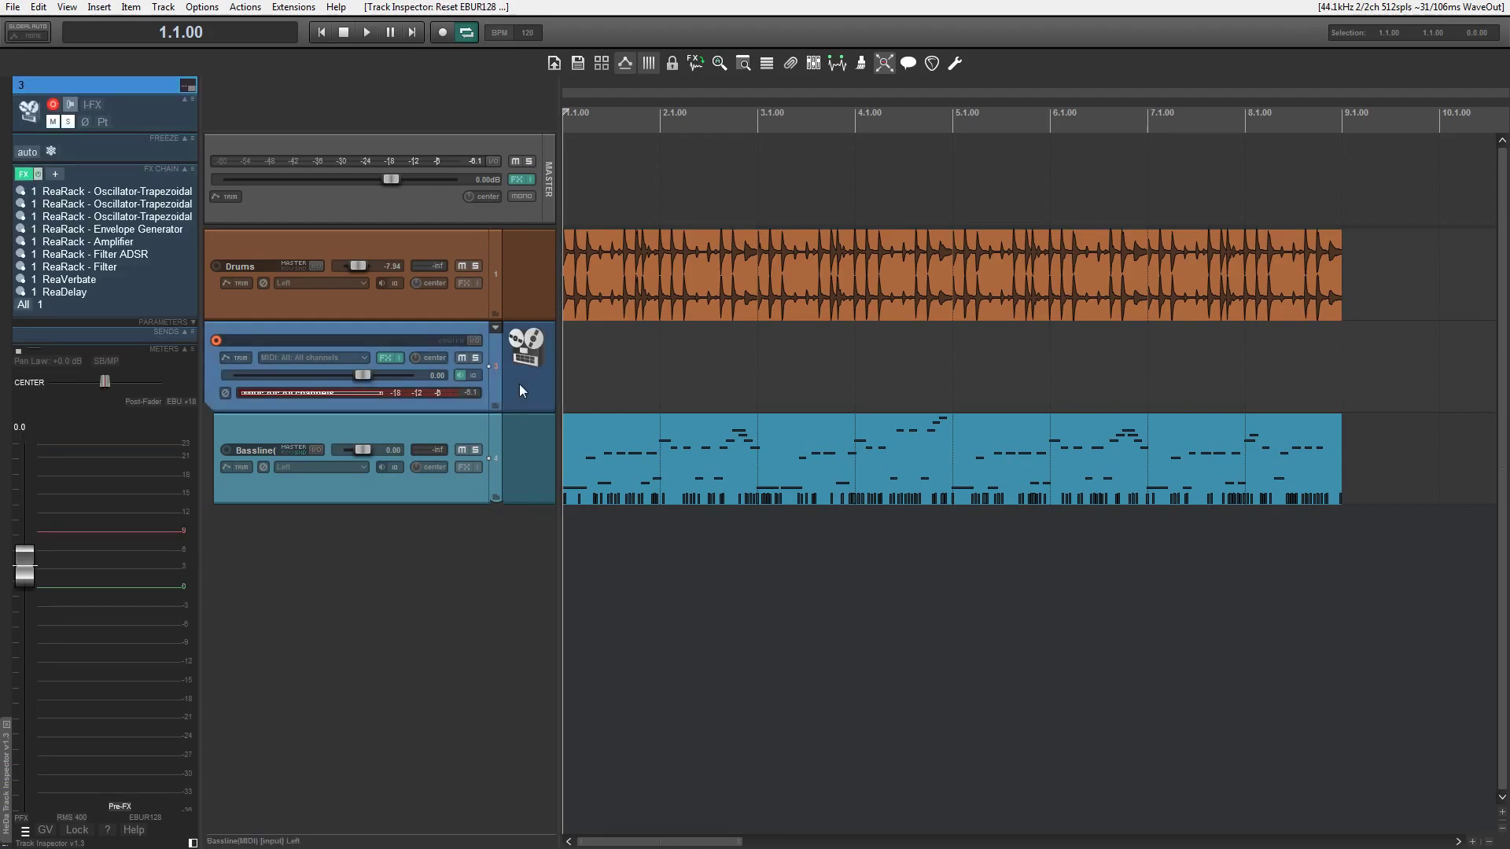
left_click(533, 421)
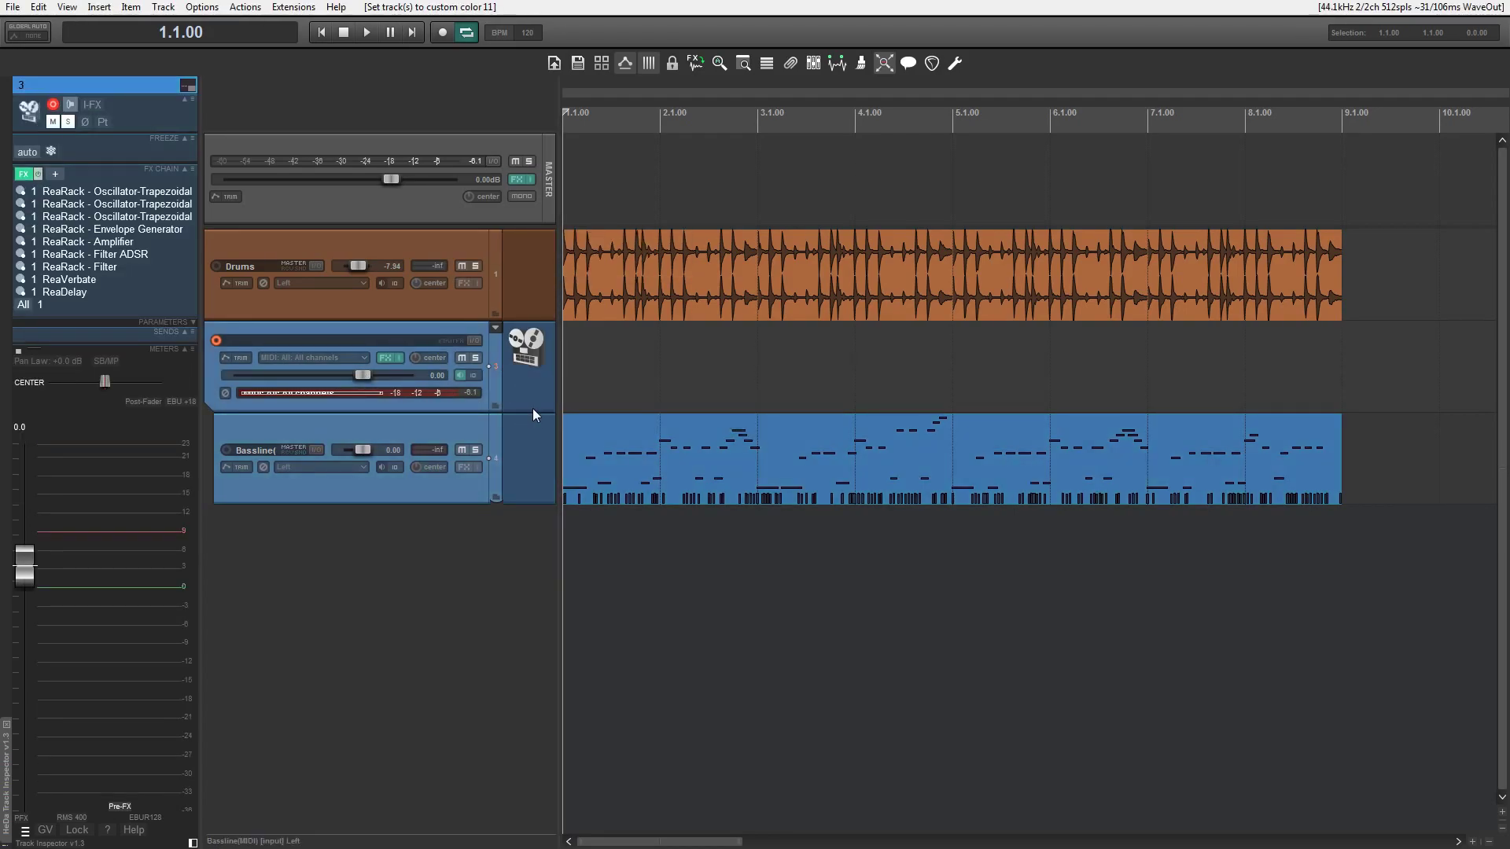
- Set the time selection to the length of the Drums item and play the arrangement through the synth
left_click(1235, 280)
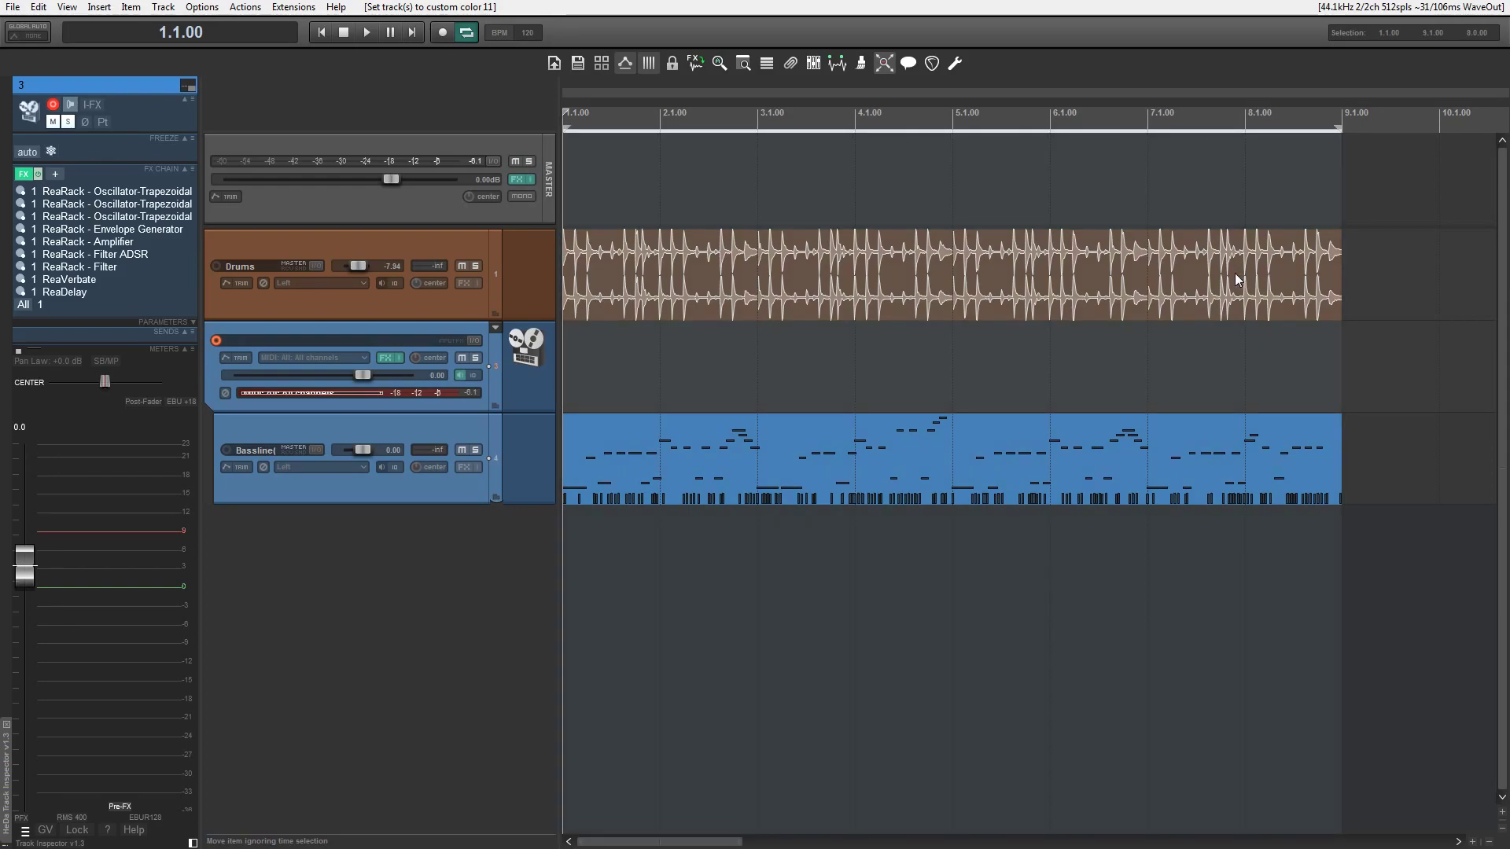
key("space")
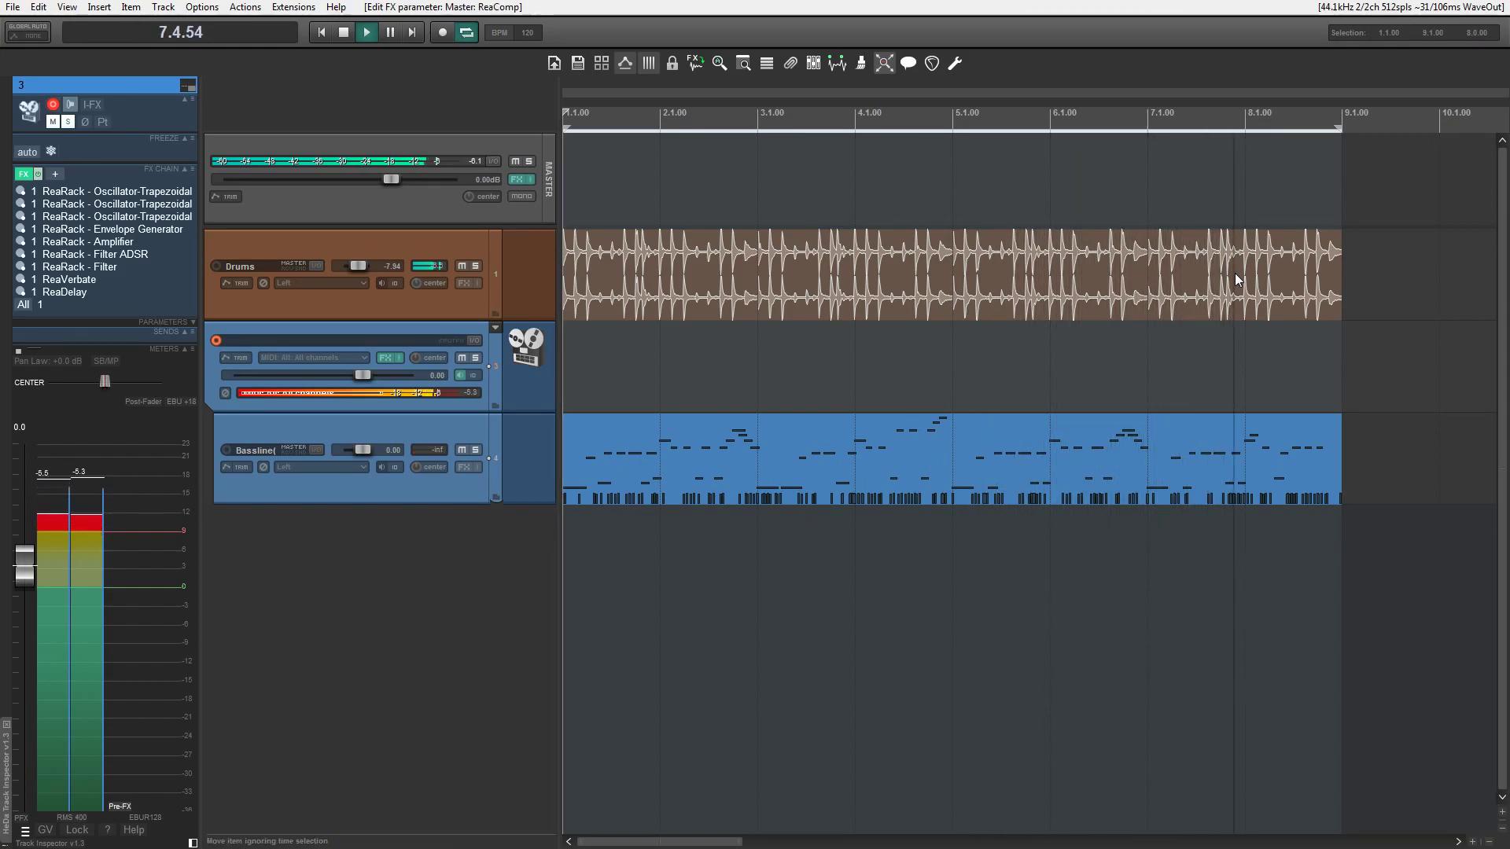
key("space")
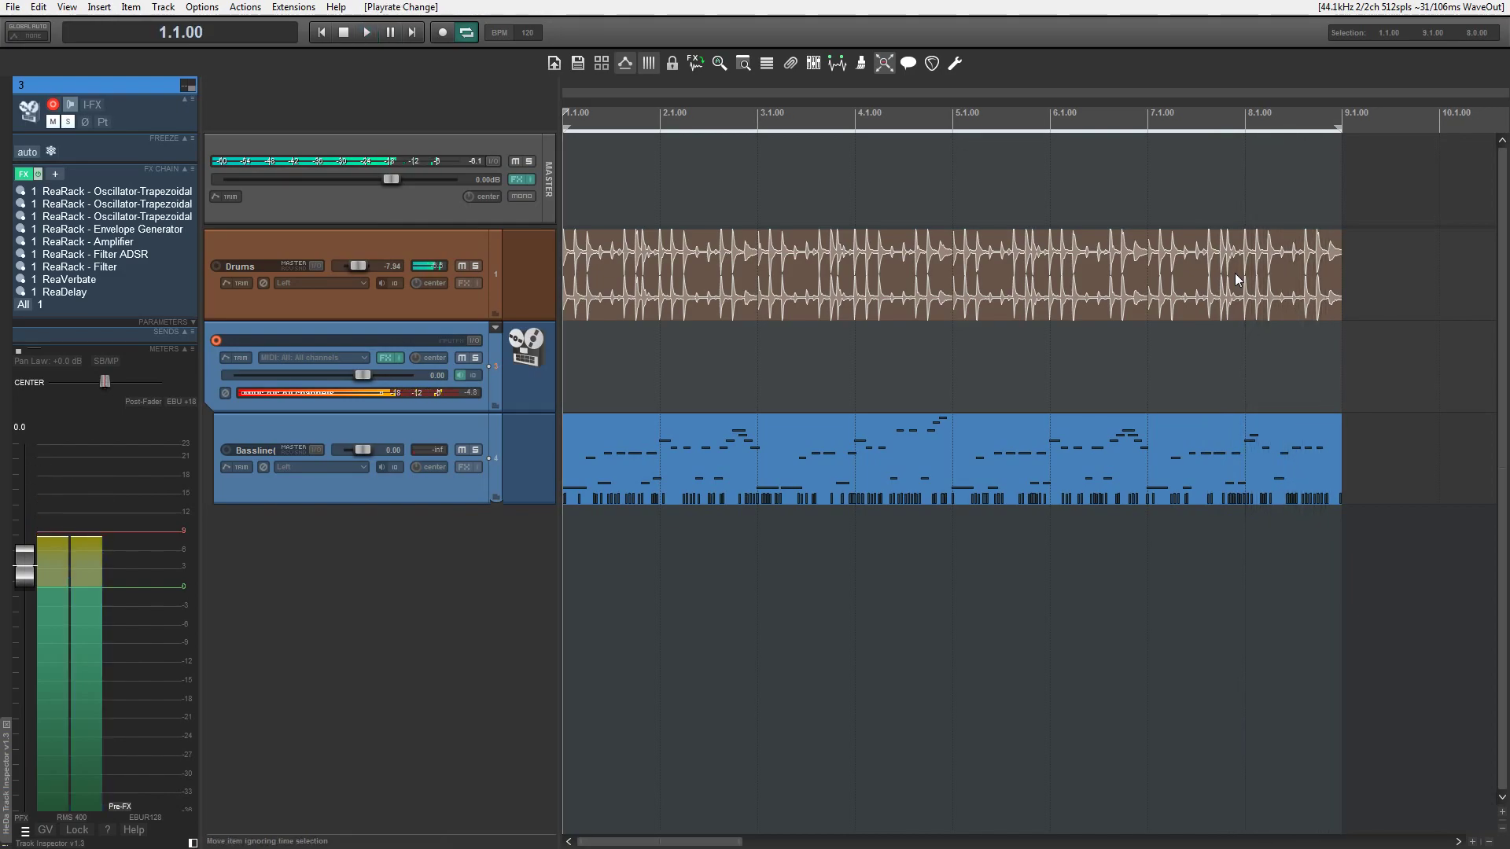